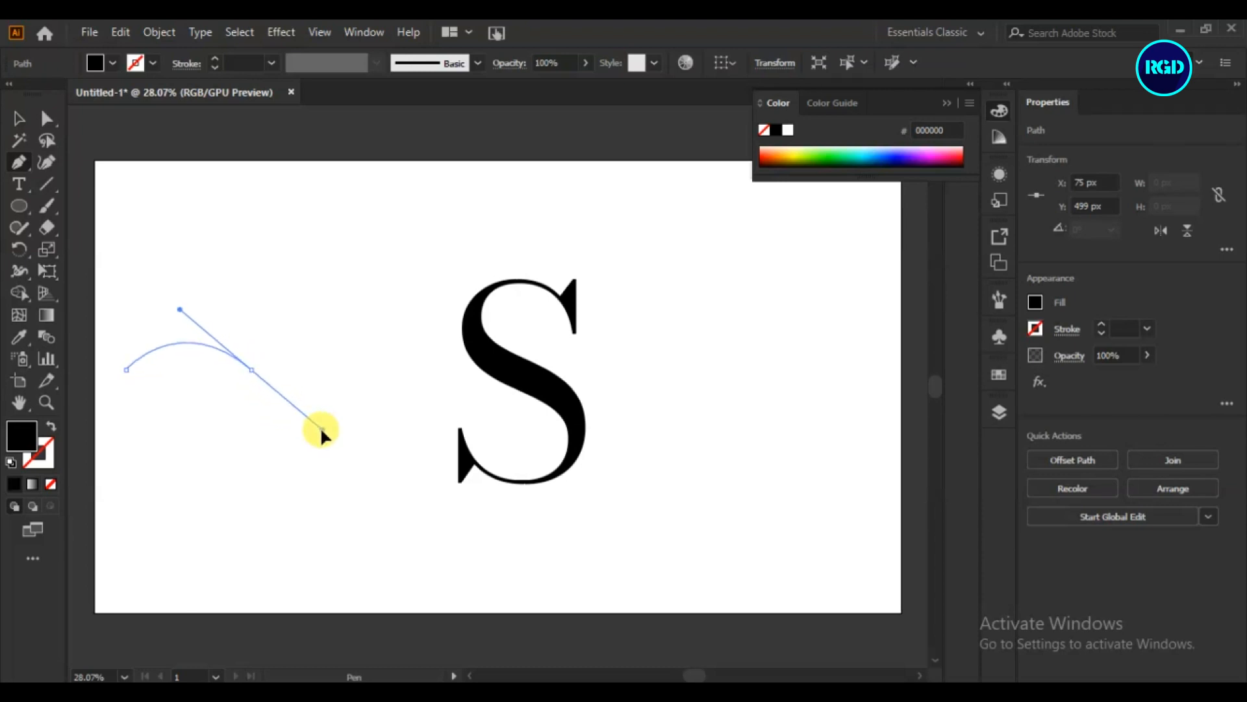
Step: Complete the open wave path about 594 px wide beside the S and swap its black fill to the stroke
left_click(376, 370)
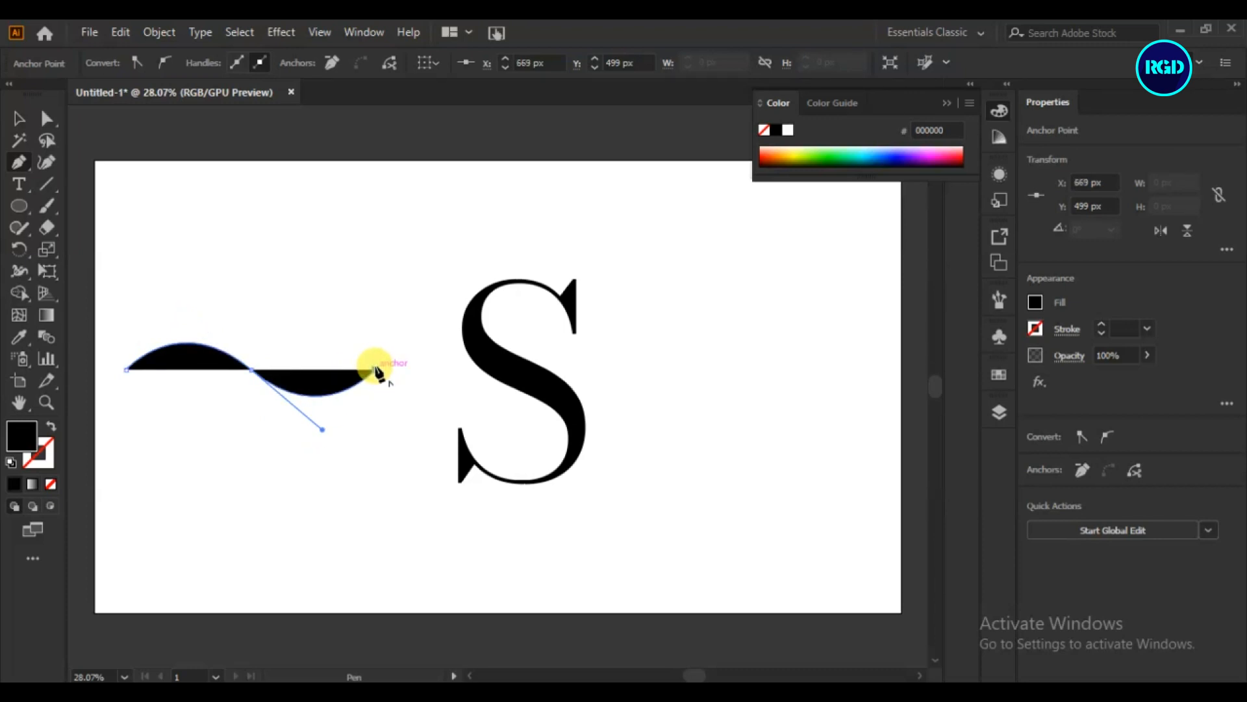
left_click(384, 428)
key("ctrl+z")
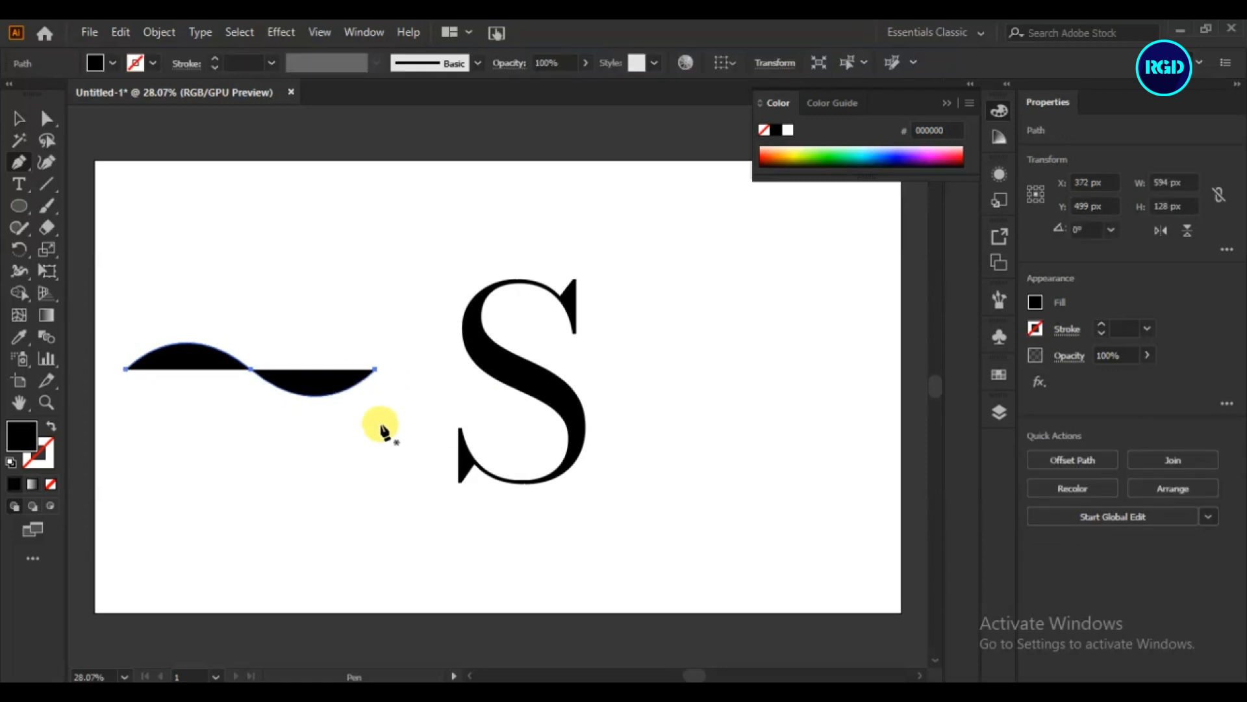
left_click(51, 426)
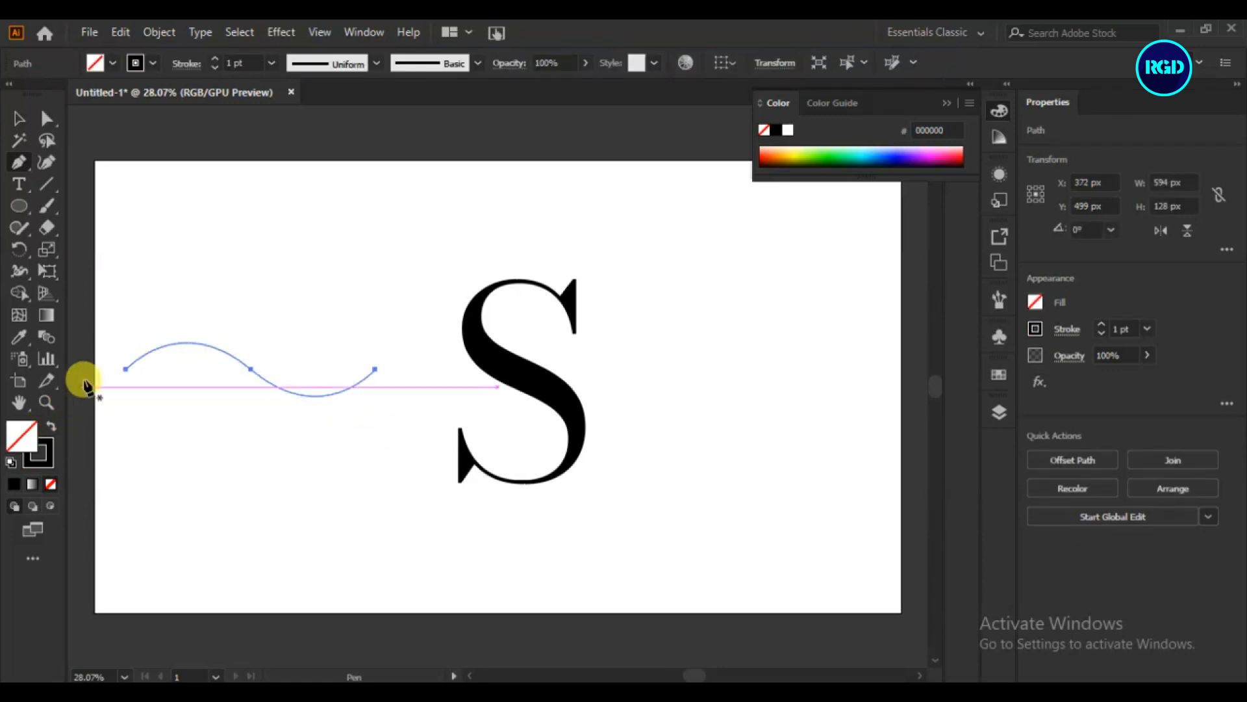
Step: Give the wave the lens-shaped width profile tapering at both ends and a 30 pt stroke weight
left_click(214, 59)
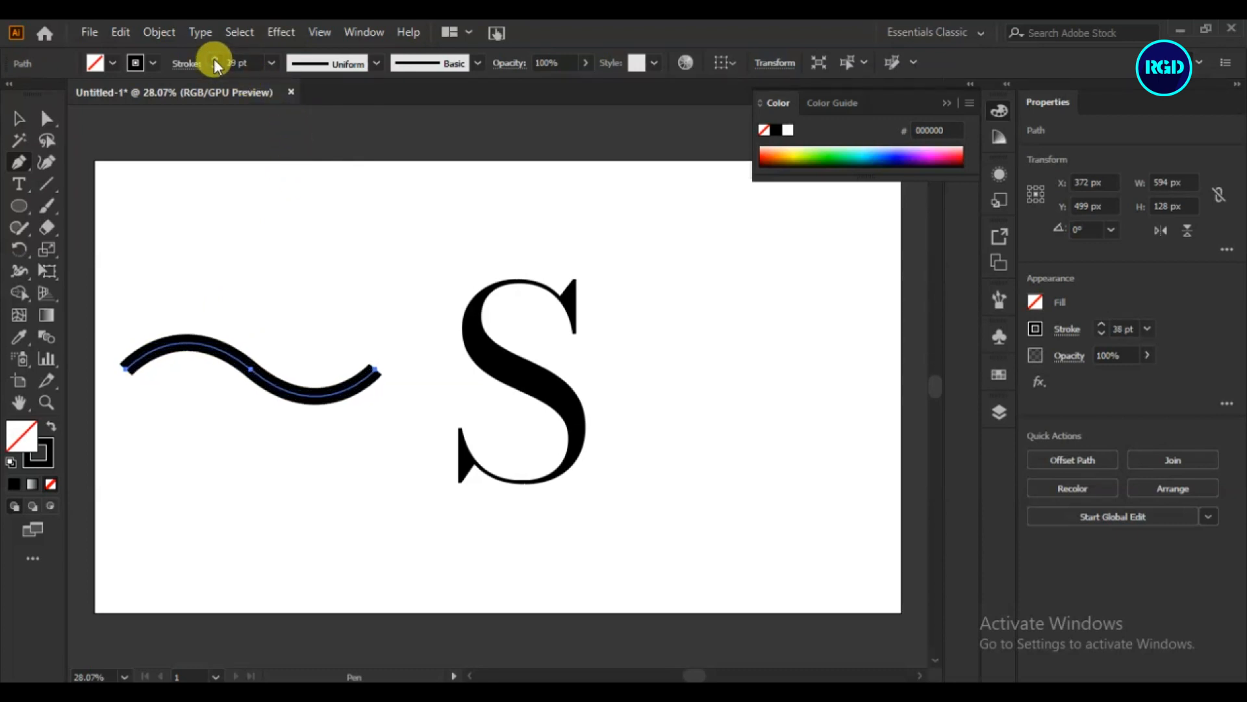
left_click(374, 64)
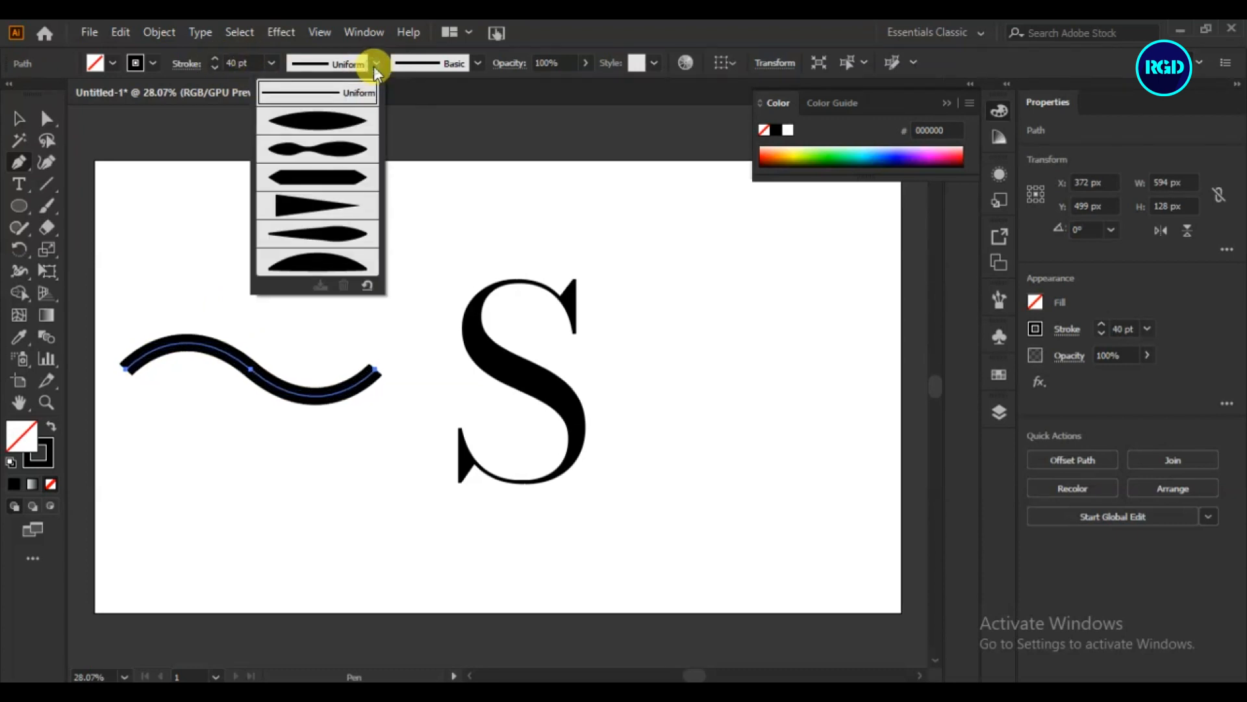
left_click(326, 124)
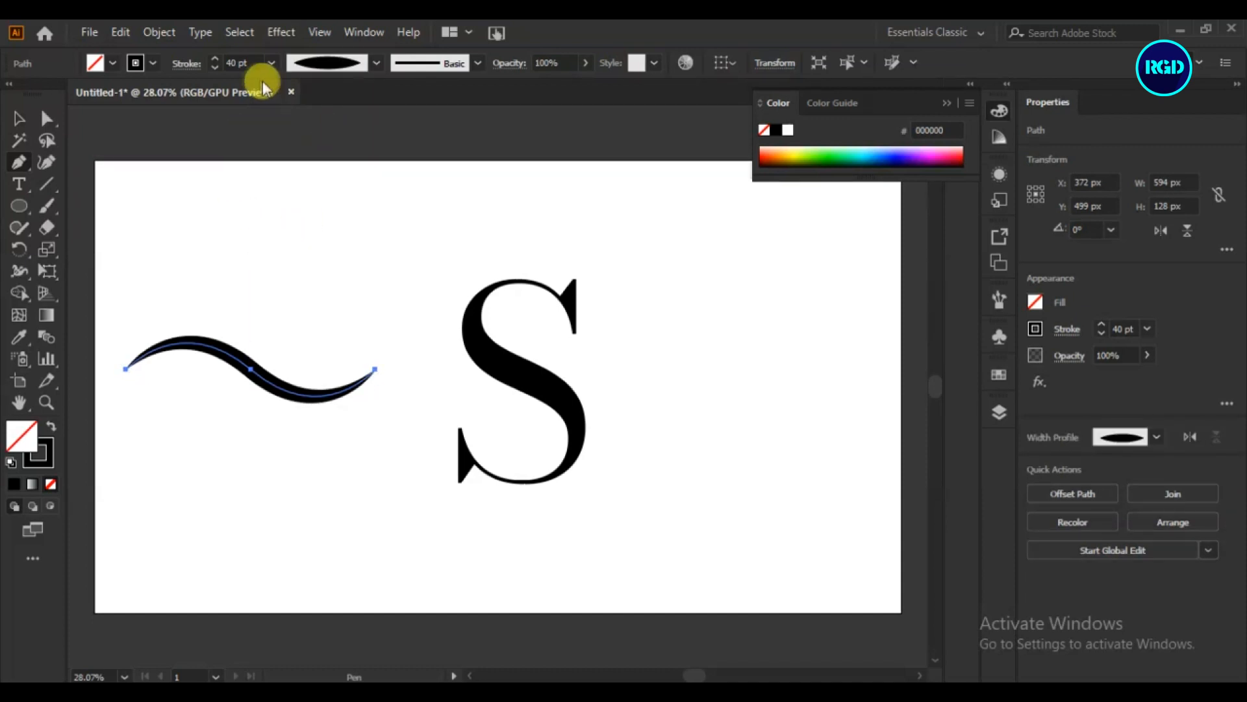
left_click(215, 68)
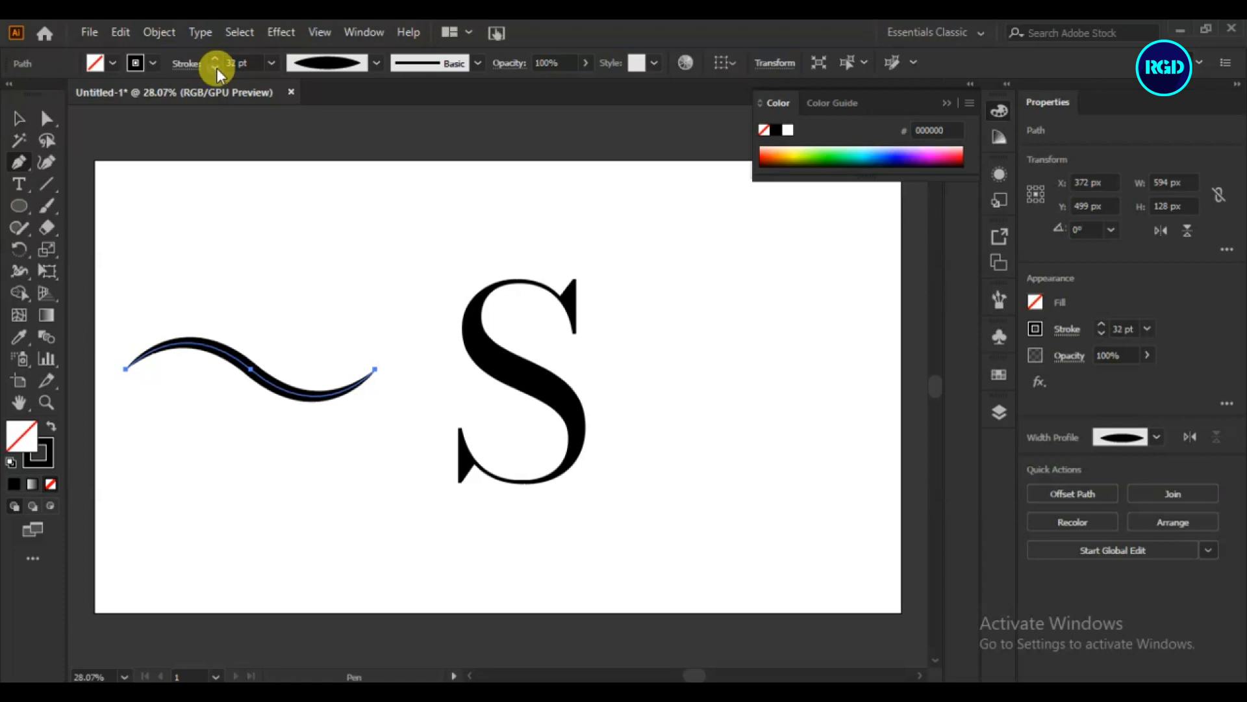
left_click(215, 68)
Step: Enlarge the wave proportionally to about 780 px wide and place a duplicate parallel to it
left_click(18, 120)
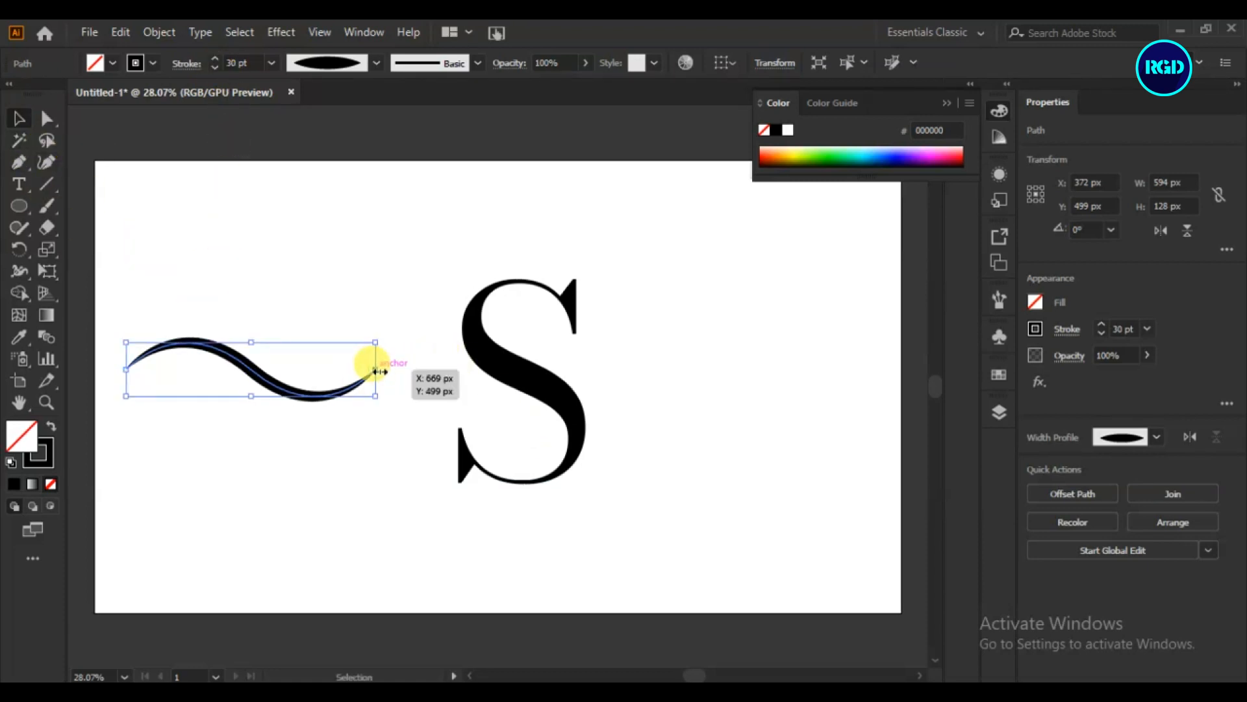
left_click_drag(380, 371, 415, 383)
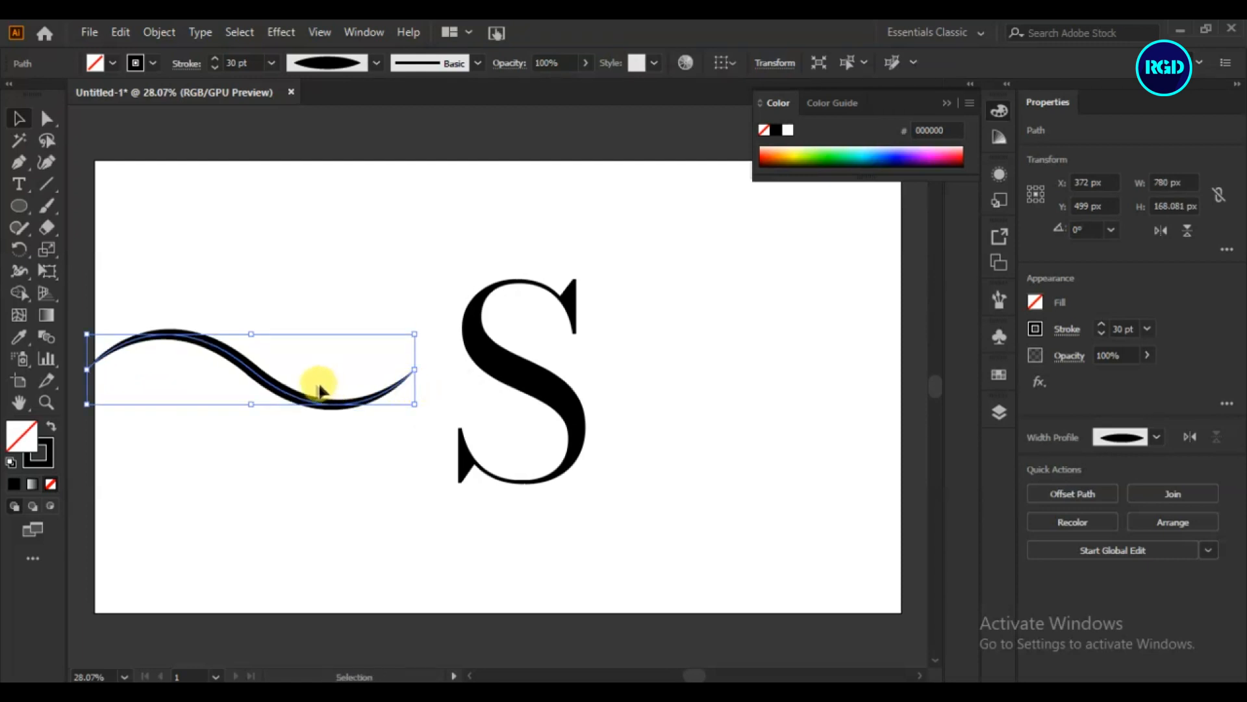
left_click_drag(277, 387, 327, 280)
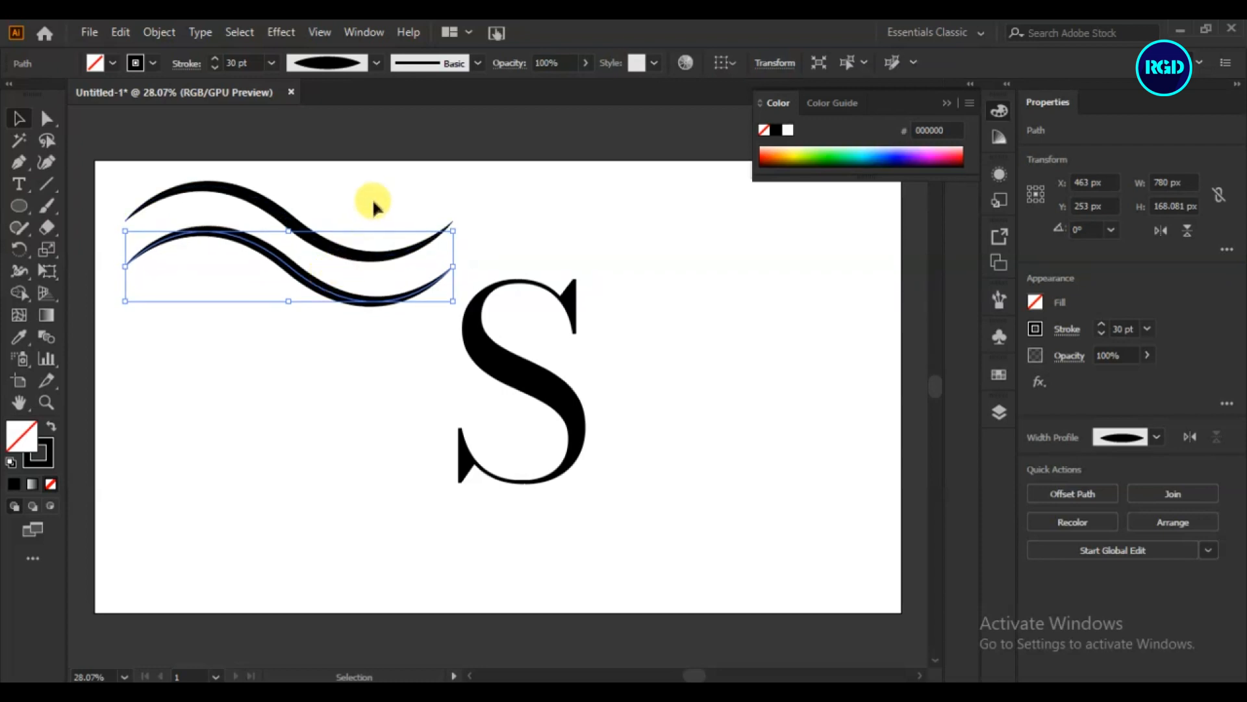
Step: Place both waves diagonally across the middle of the S, rotated about 37° and scaled to about 635 px wide
left_click_drag(431, 195, 260, 334)
mouse_move(448, 239)
left_mouse_down()
mouse_move(505, 246)
mouse_move(454, 243)
left_mouse_up()
left_click_drag(346, 241, 558, 384)
left_click_drag(661, 421, 654, 342)
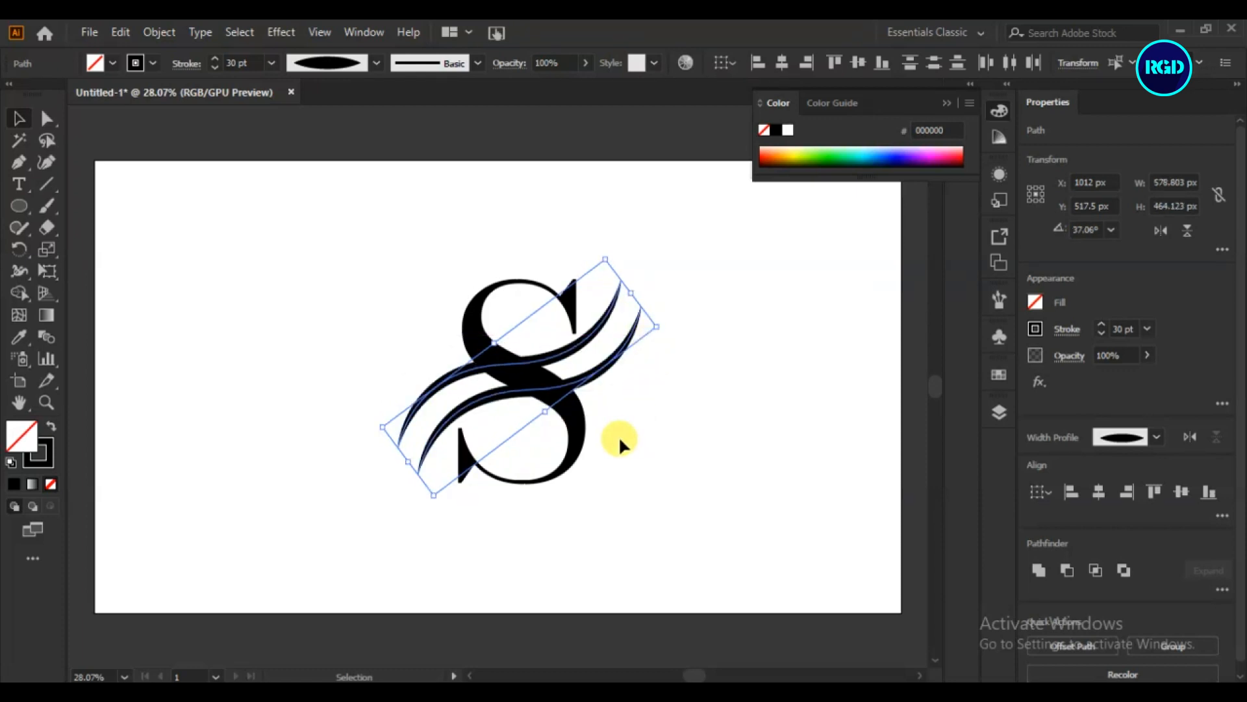
left_click_drag(658, 332, 675, 329)
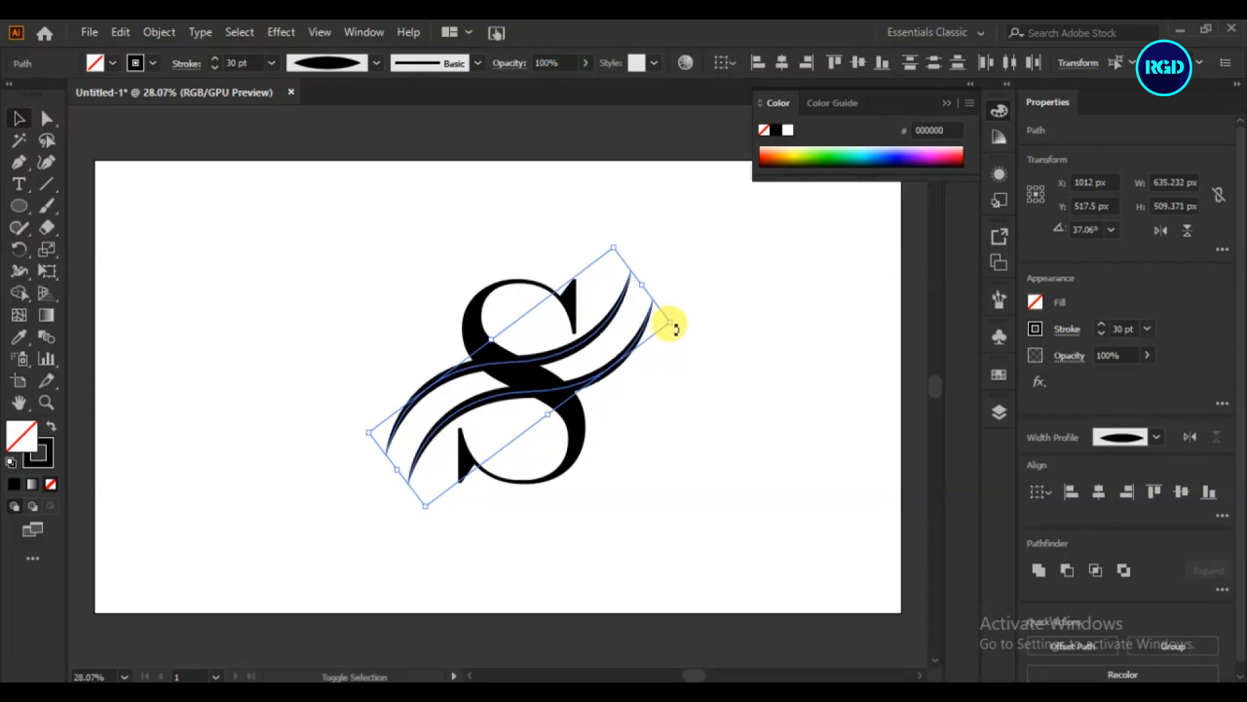
left_click(659, 429)
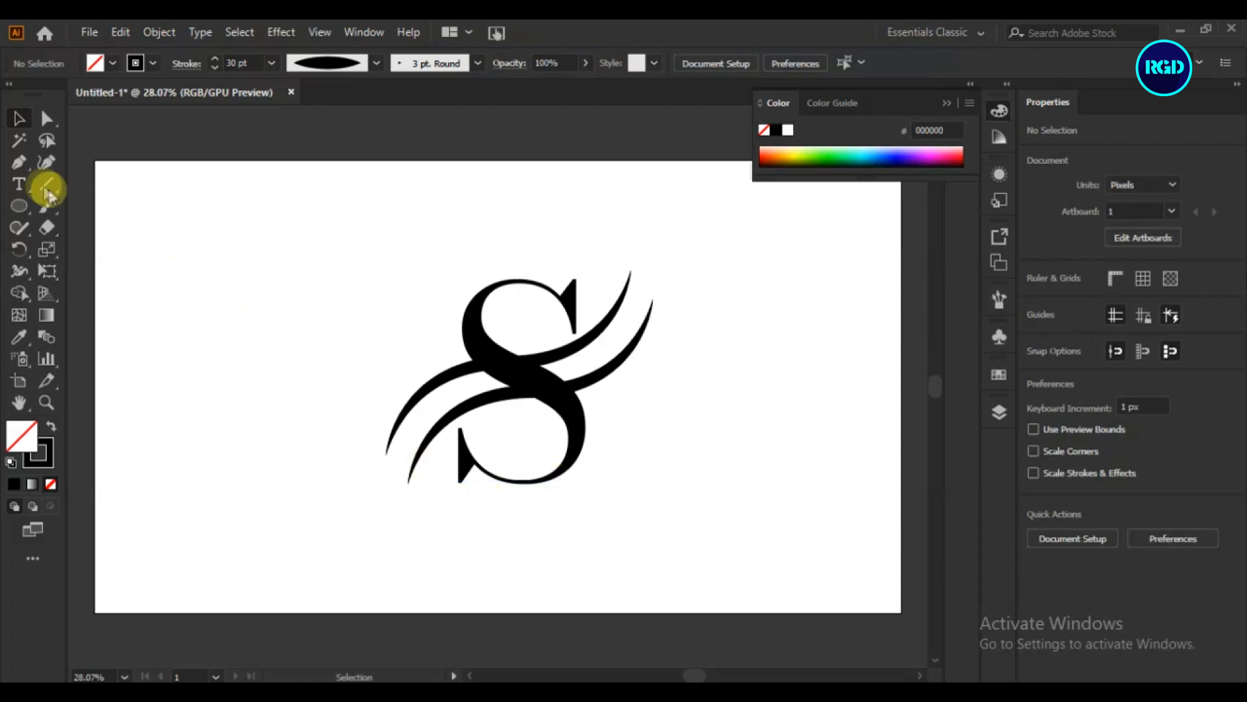
Step: Draw a circle about 634 px in diameter from the centre of the S, enclosing the letter and waves
left_click(18, 212)
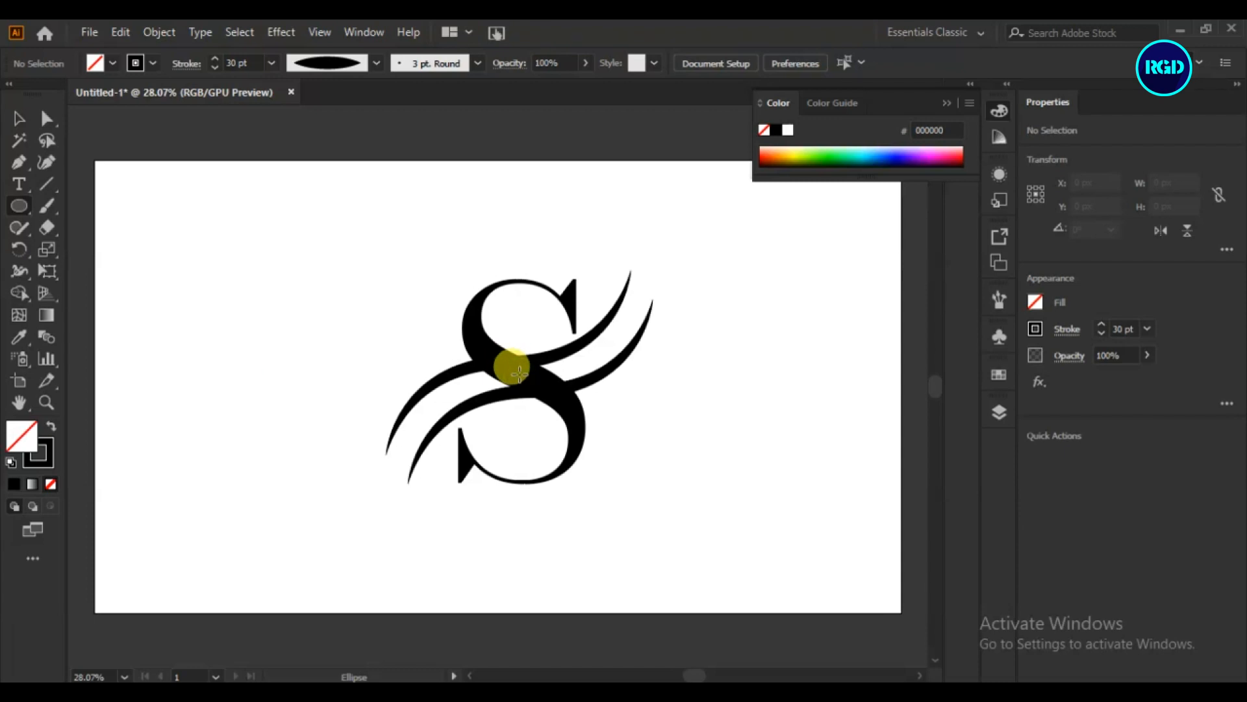
left_click_drag(520, 374, 654, 493)
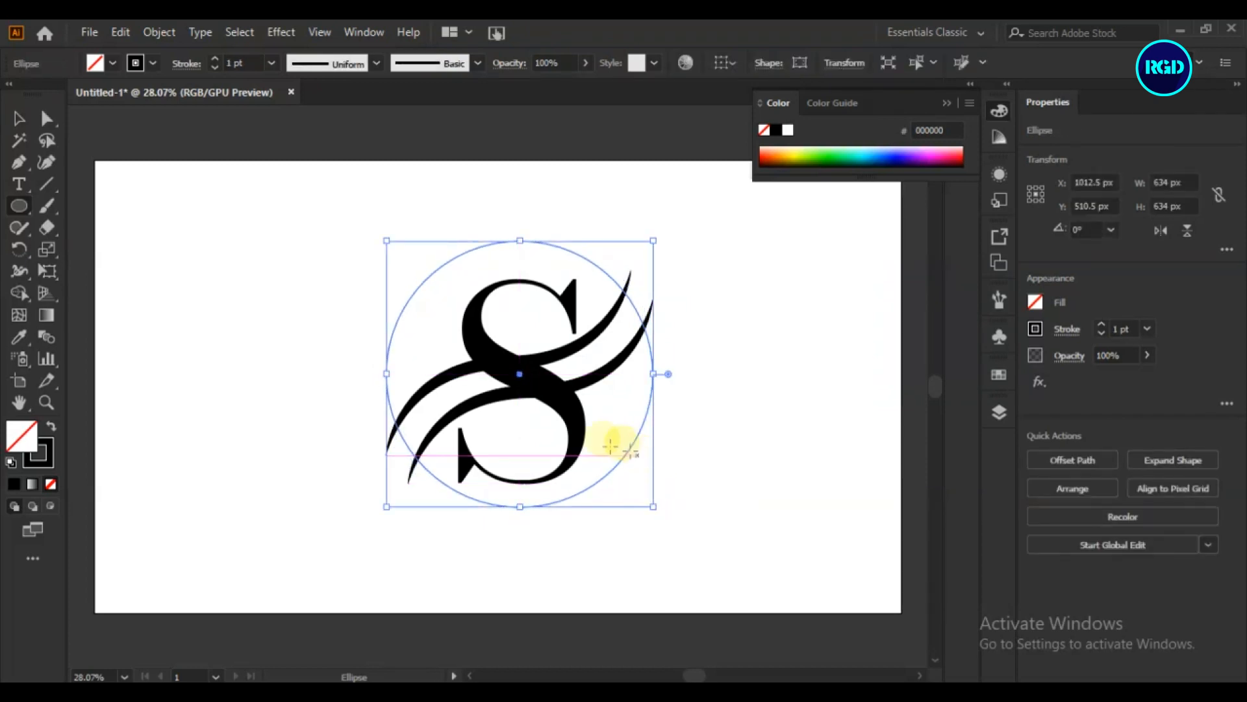
left_click(21, 122)
left_click(260, 378)
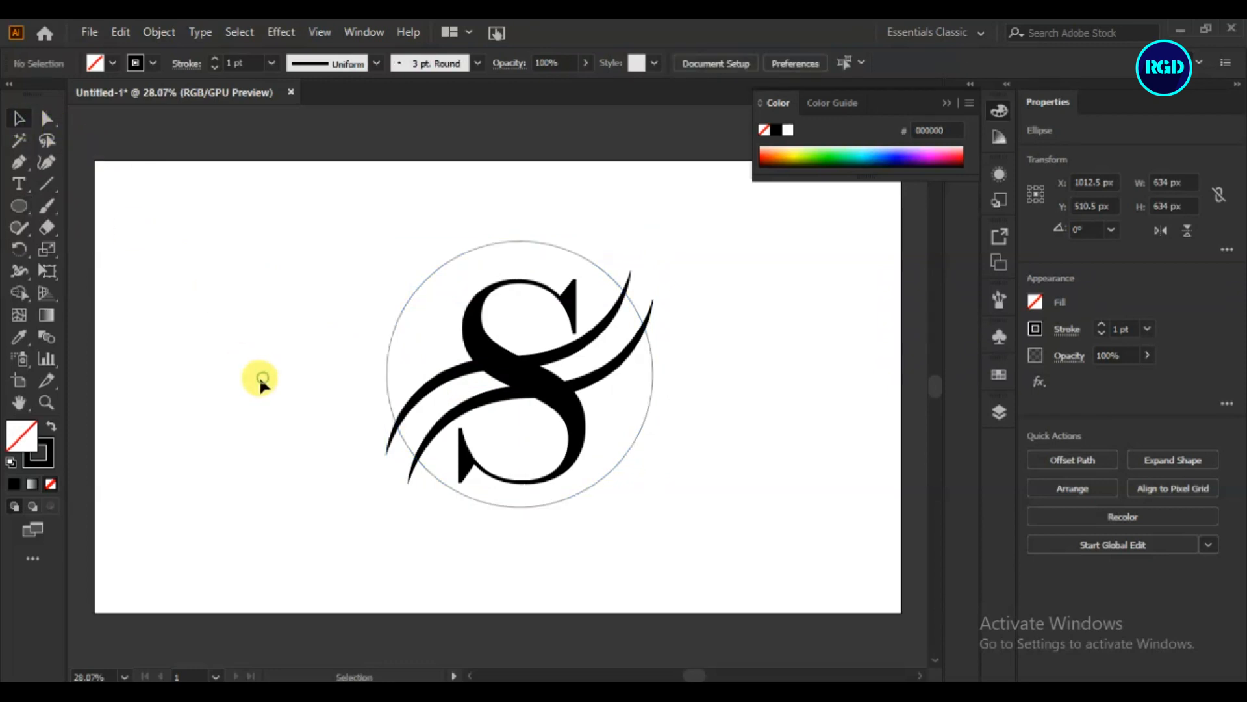
Step: Select only the two wave strokes and group them
left_click_drag(429, 352, 466, 418)
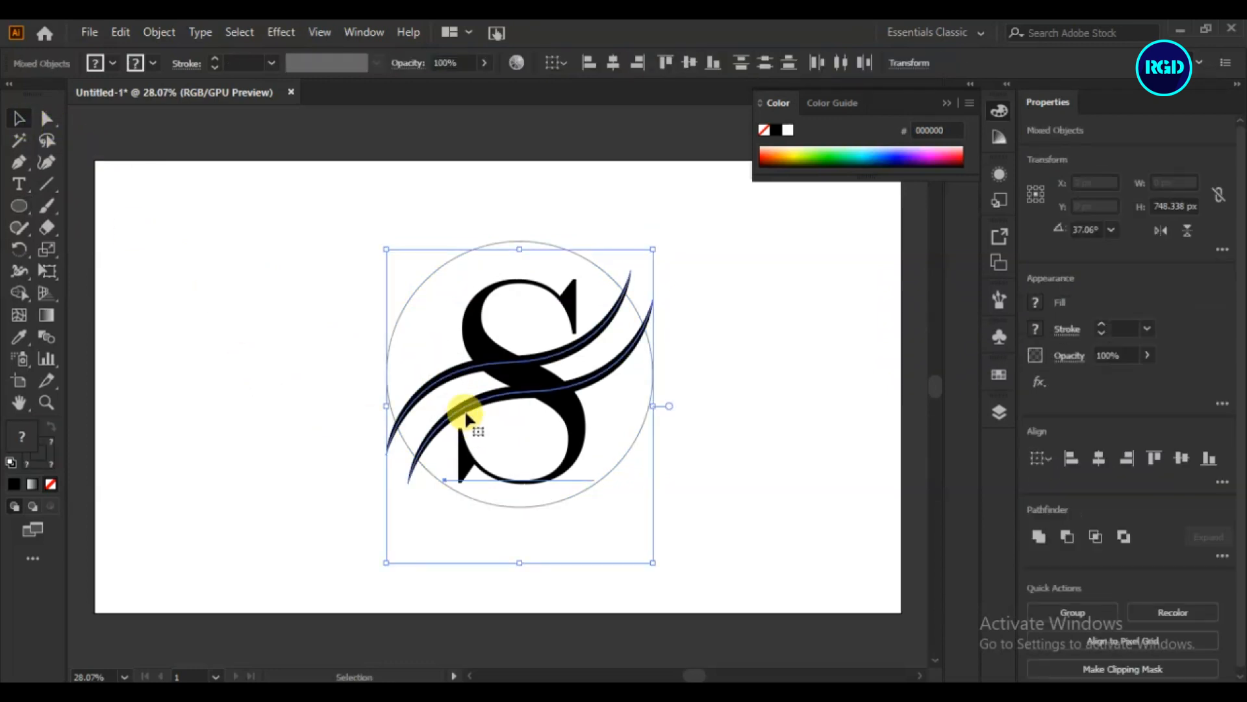
left_click(431, 400)
left_click(426, 392)
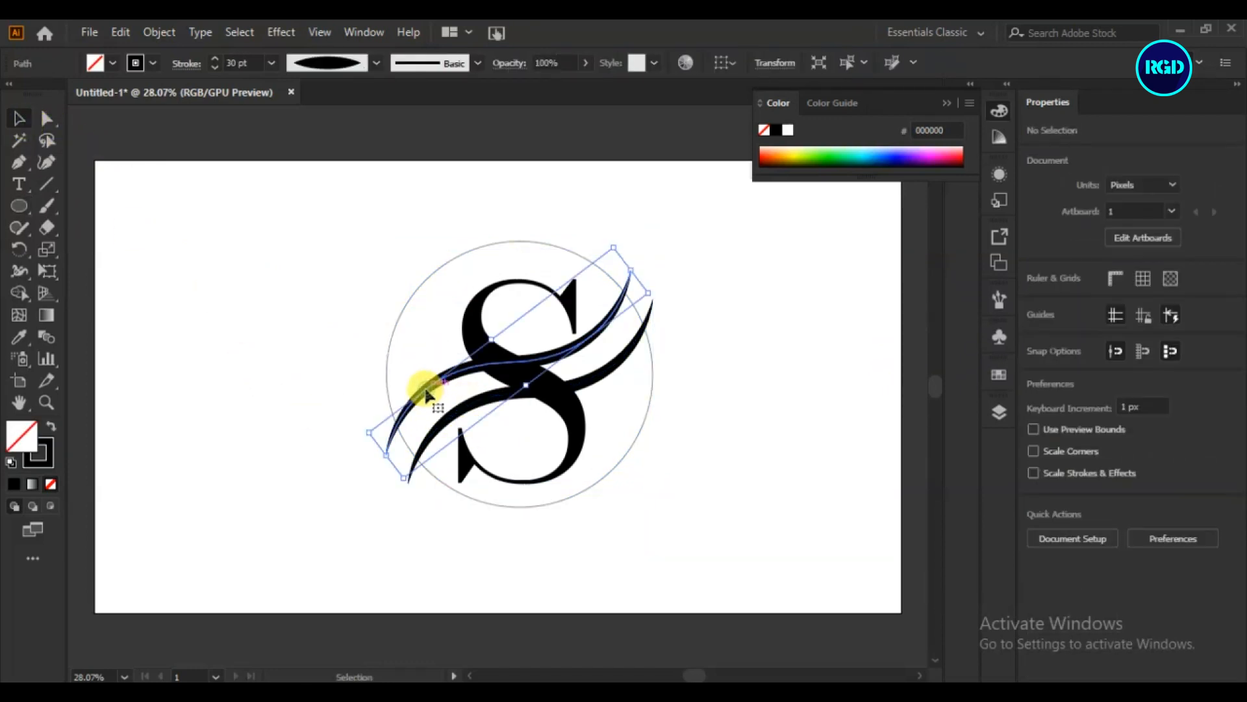
left_click(460, 414, "shift")
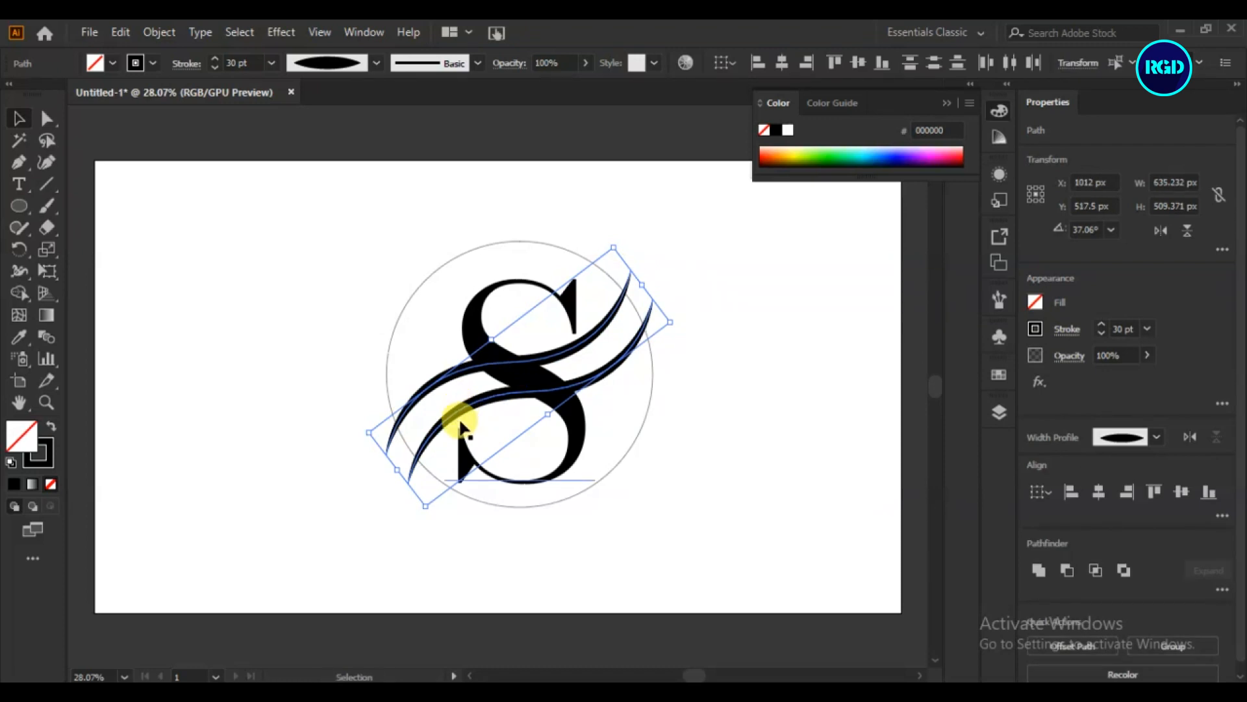
left_click(712, 388)
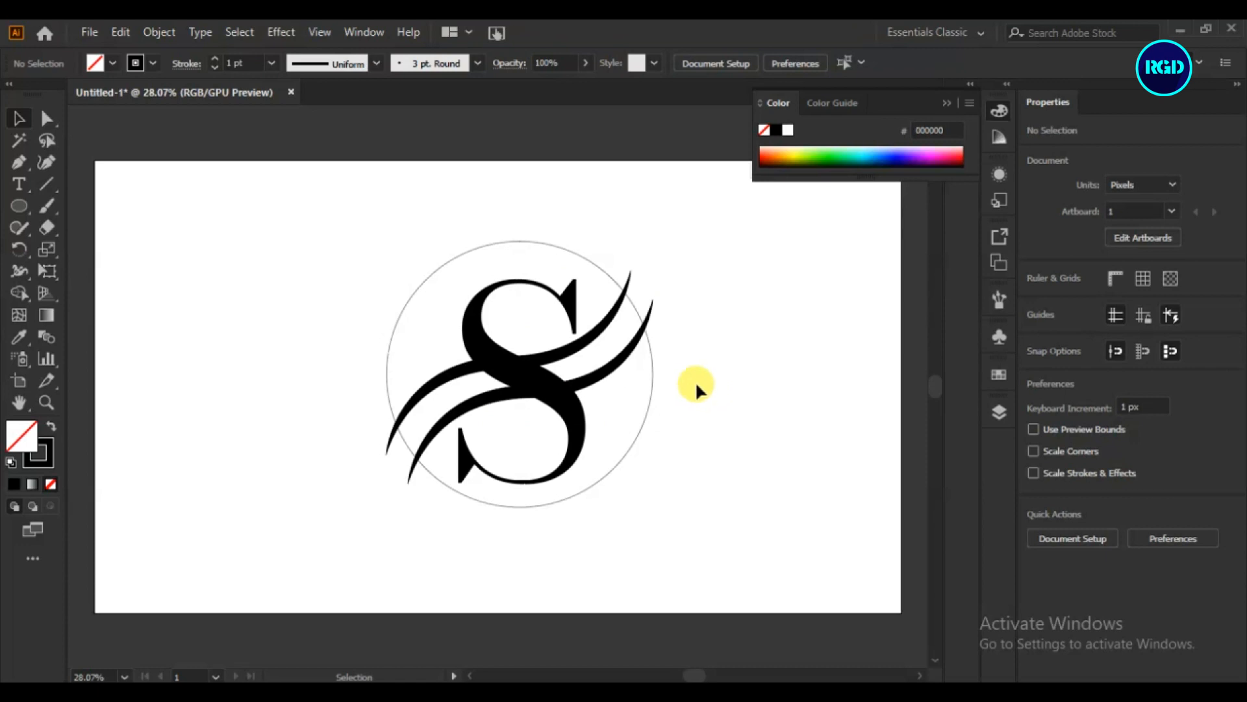
left_click(635, 340)
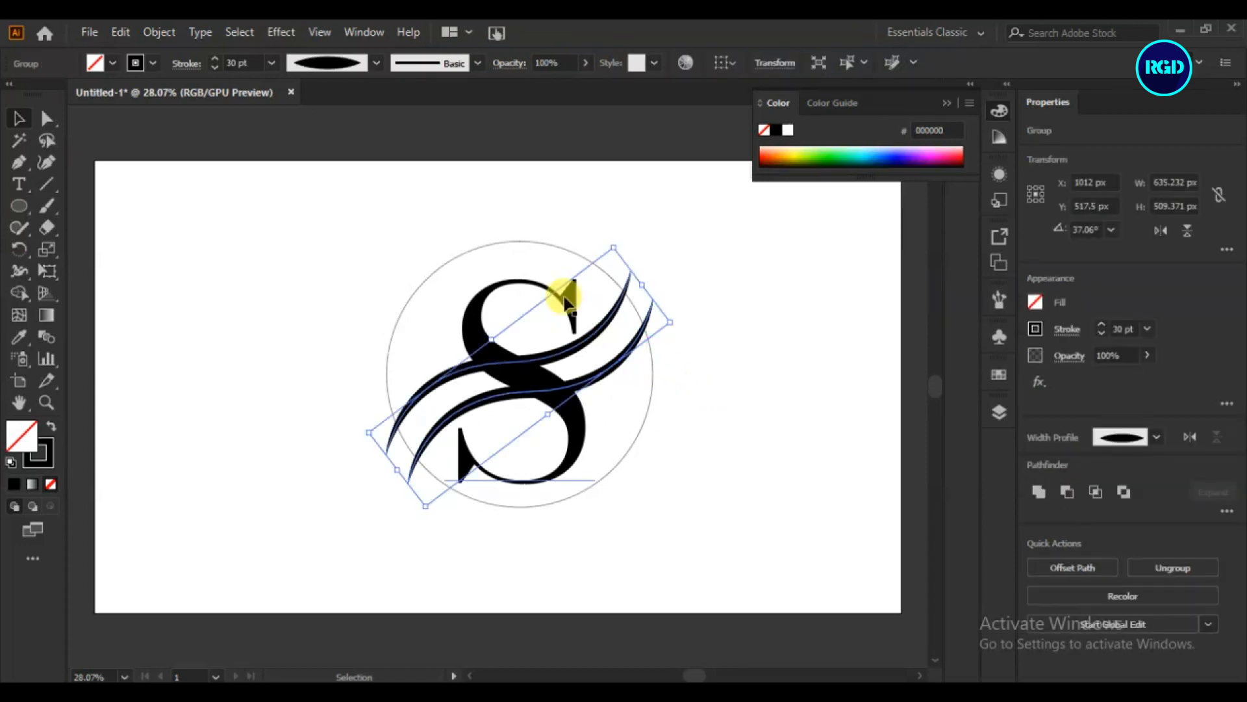
Step: Set the circle's stroke weight to 22 pt
left_click(519, 242)
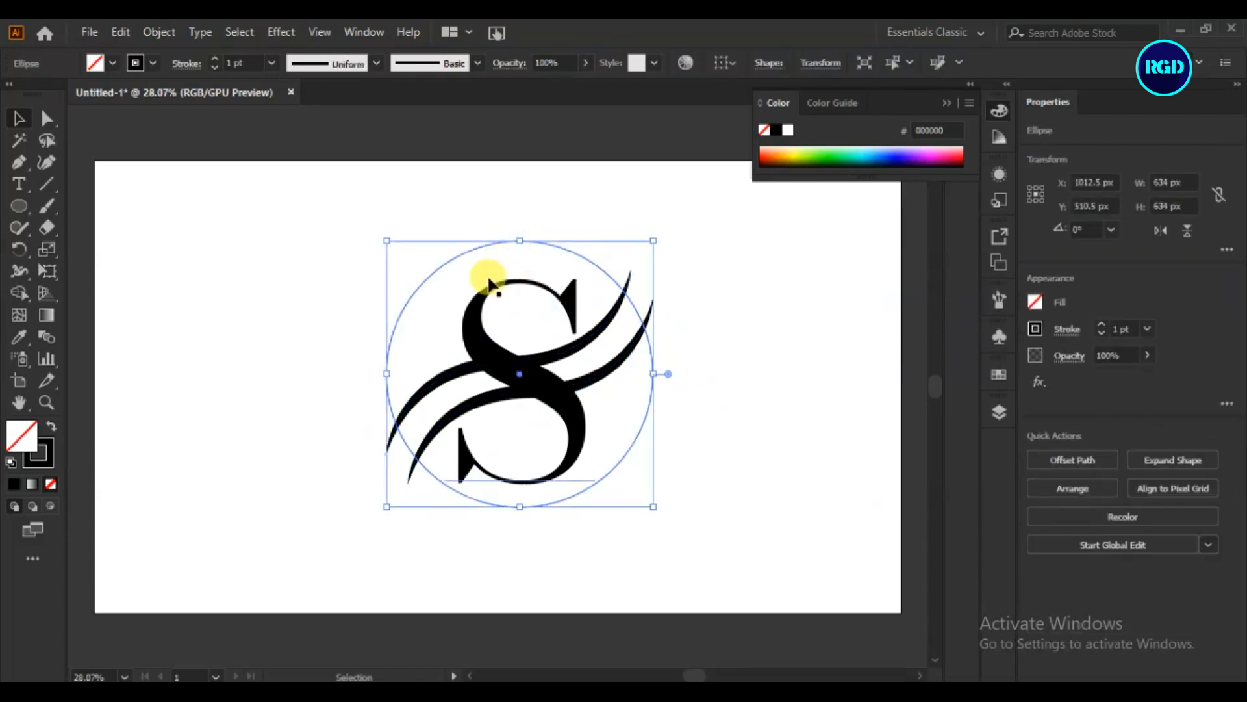
left_click(216, 58)
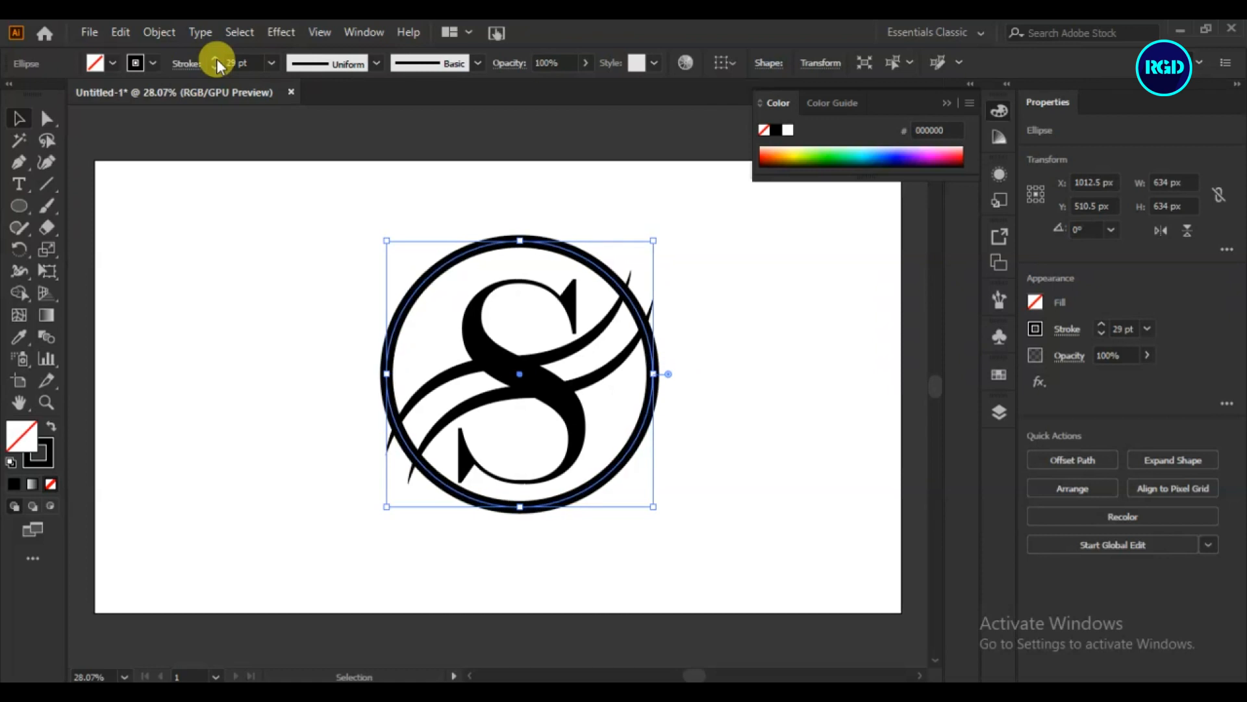
left_click(216, 68)
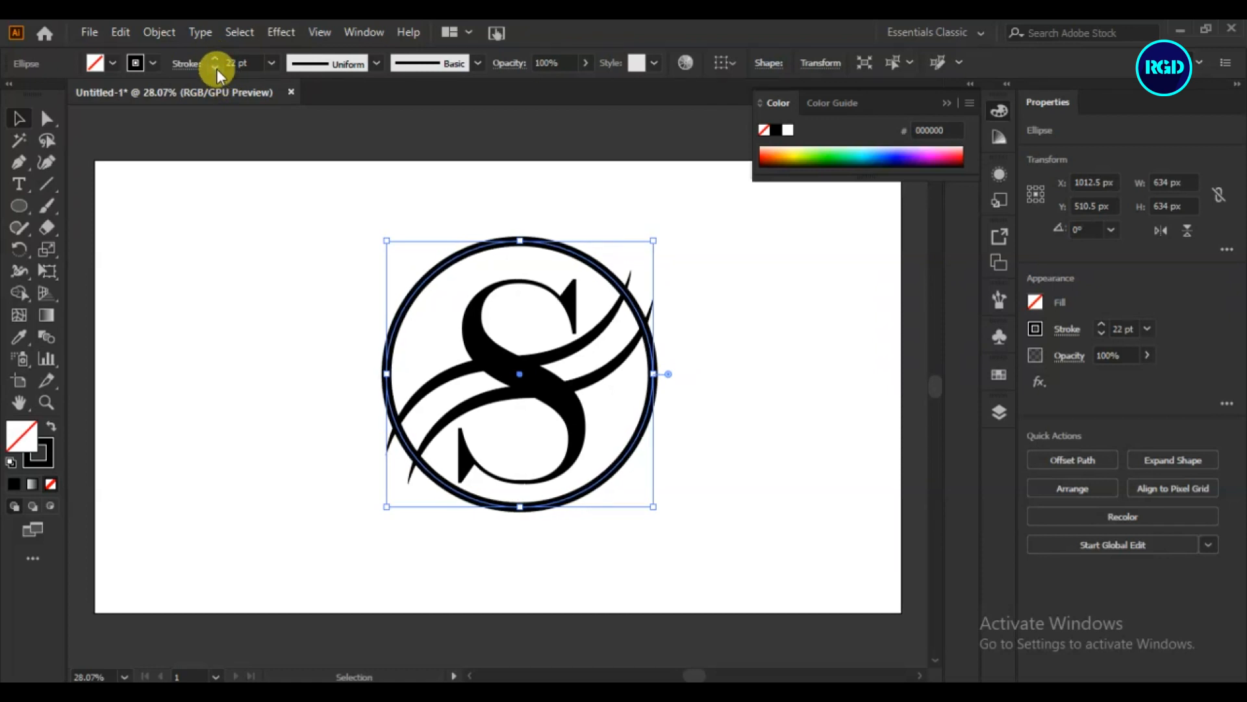
left_click(710, 354)
Step: Try to centre the circle, wave group and live-text S on each other horizontally and vertically
left_click_drag(681, 258, 354, 549)
left_click(1105, 462)
left_click(1181, 459)
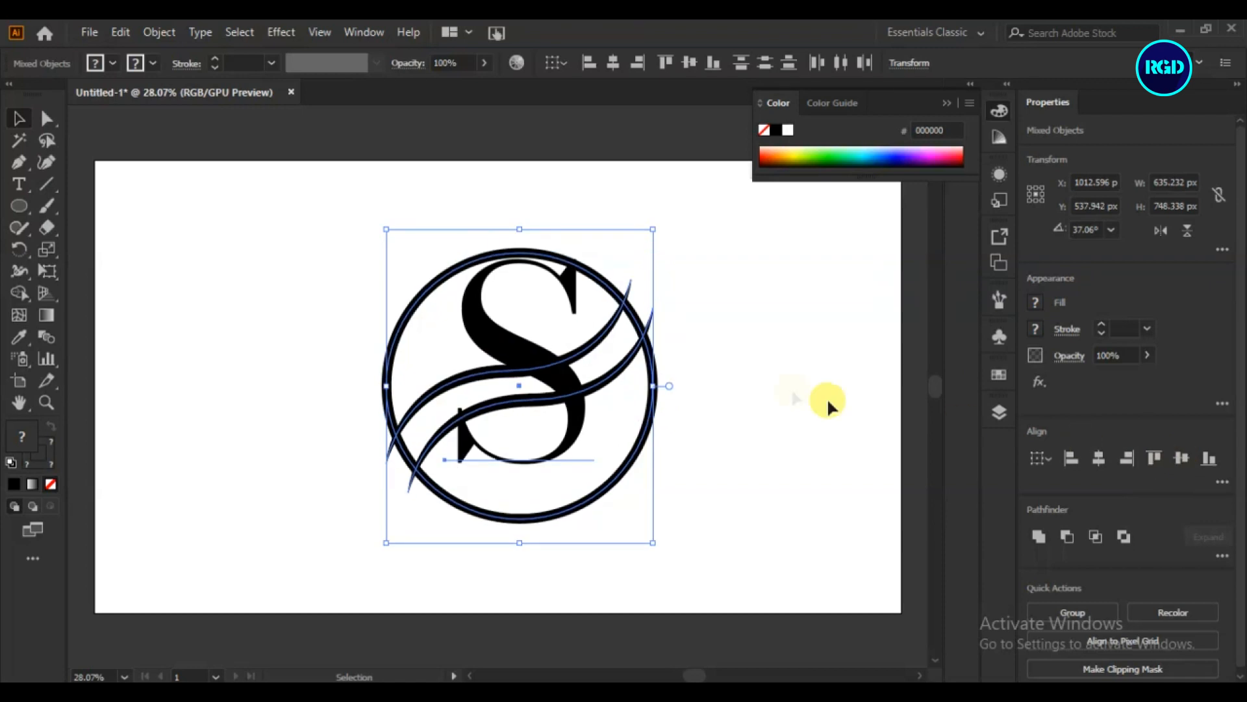
left_click(736, 359)
Step: Convert the letter S from live text to outlines
left_click(486, 343)
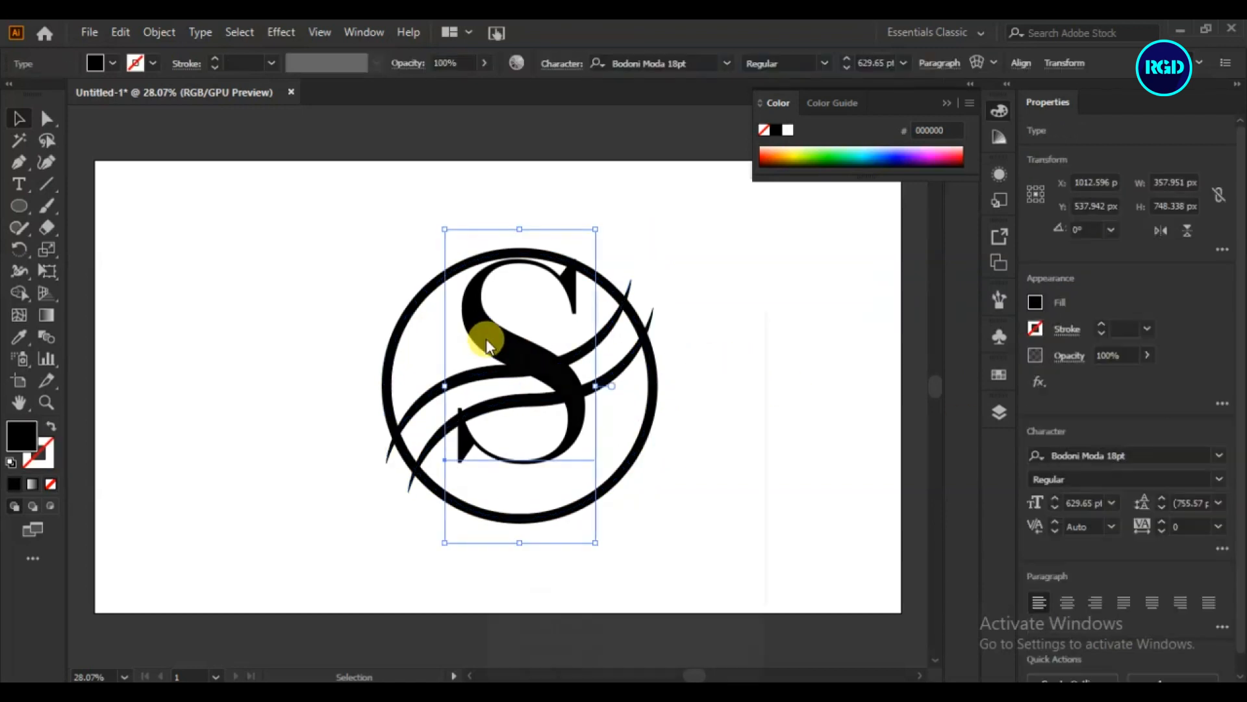
right_click(486, 340)
left_click(540, 427)
Step: Align the outlined S, wave group and circle to their horizontal and vertical centres
left_click_drag(738, 270, 217, 469)
left_click(1098, 460)
left_click(1180, 459)
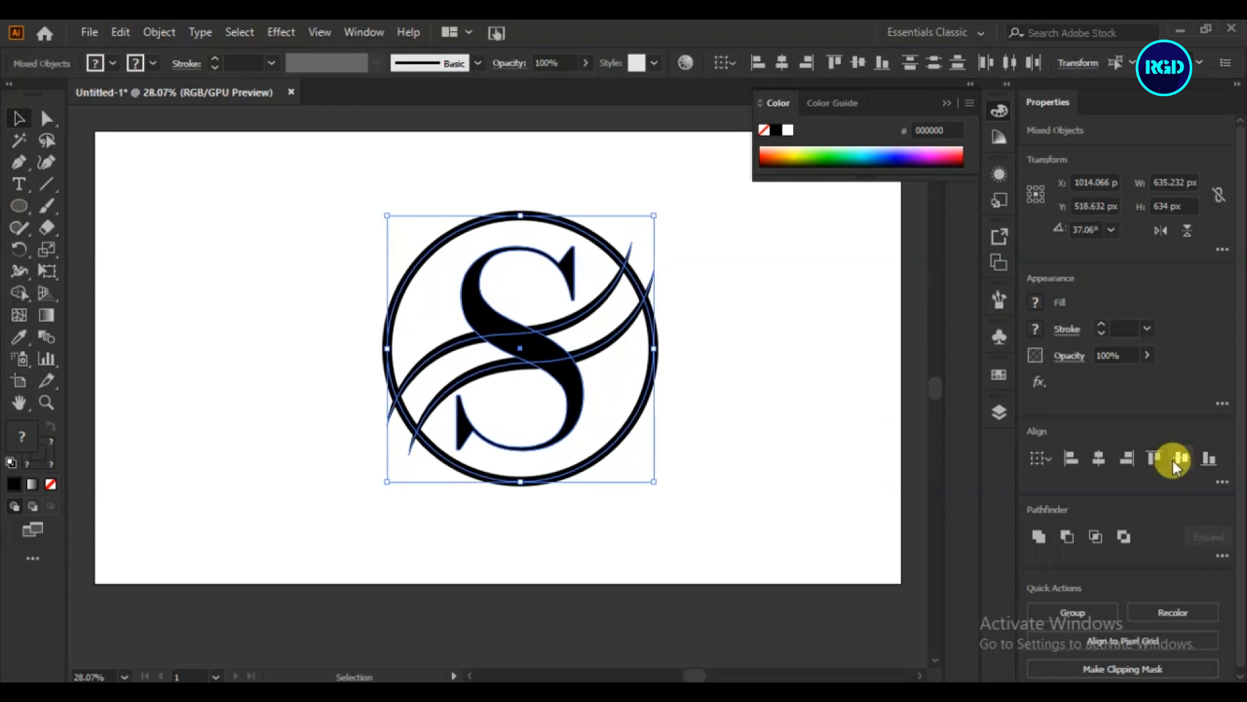
left_click(766, 431)
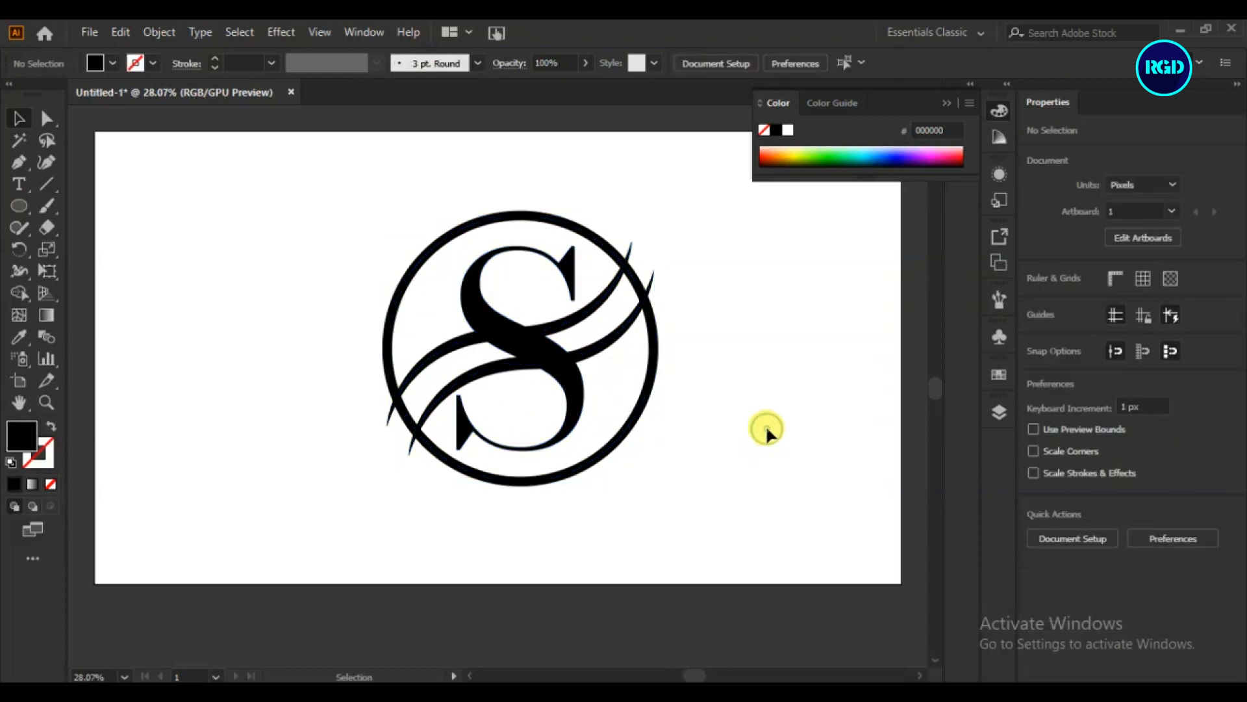
Step: Expand the appearance of the wave group into filled shapes
left_click(591, 324)
left_click(162, 32)
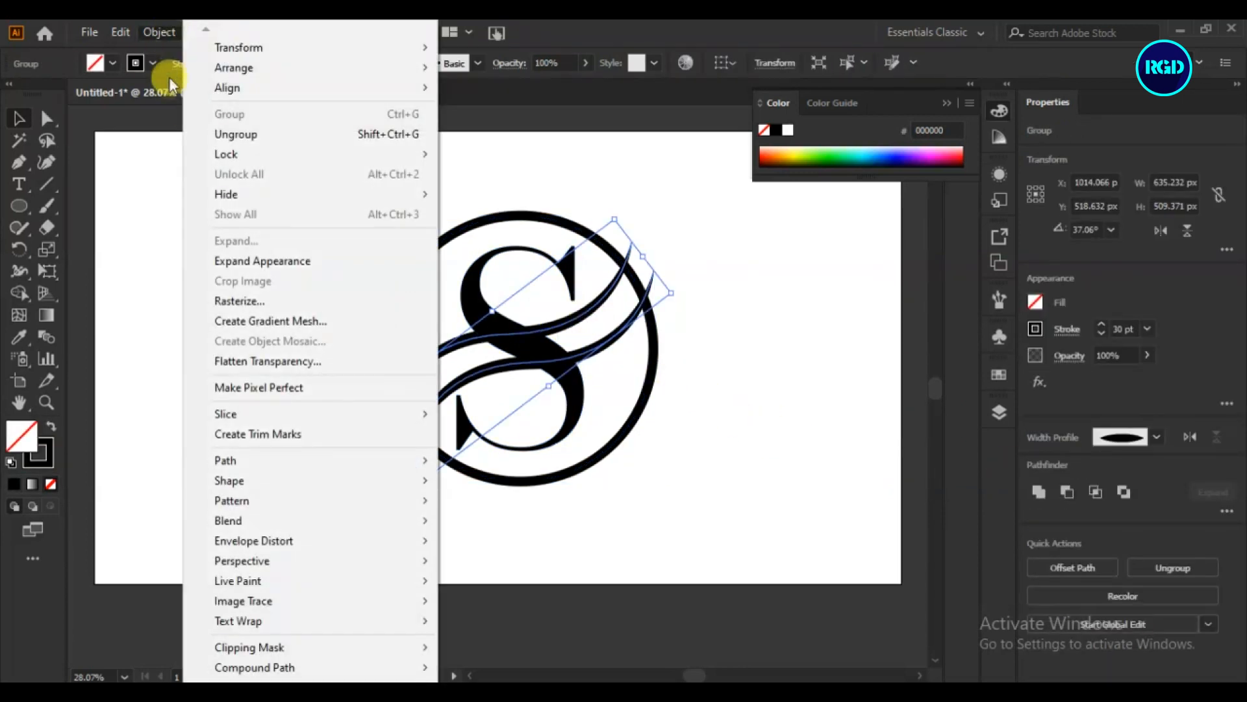
left_click(254, 261)
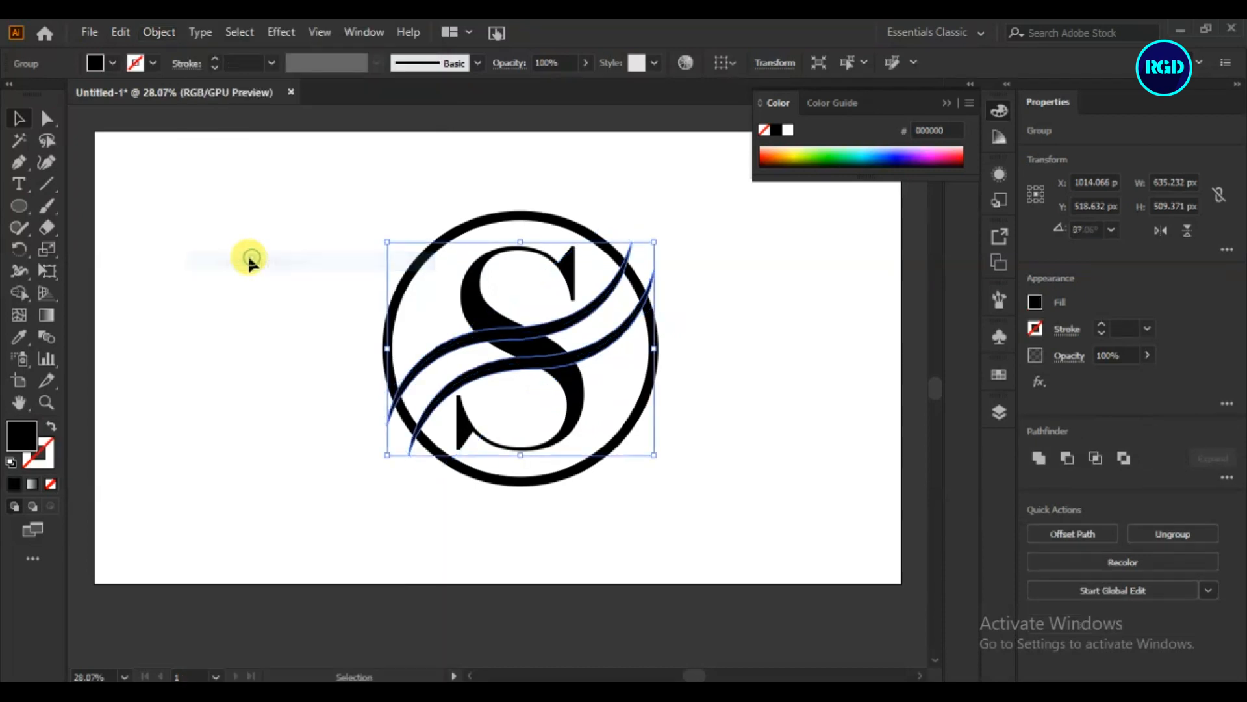
left_click(298, 318)
Step: Expand the circle's stroke into a filled ring shape
left_click(398, 286)
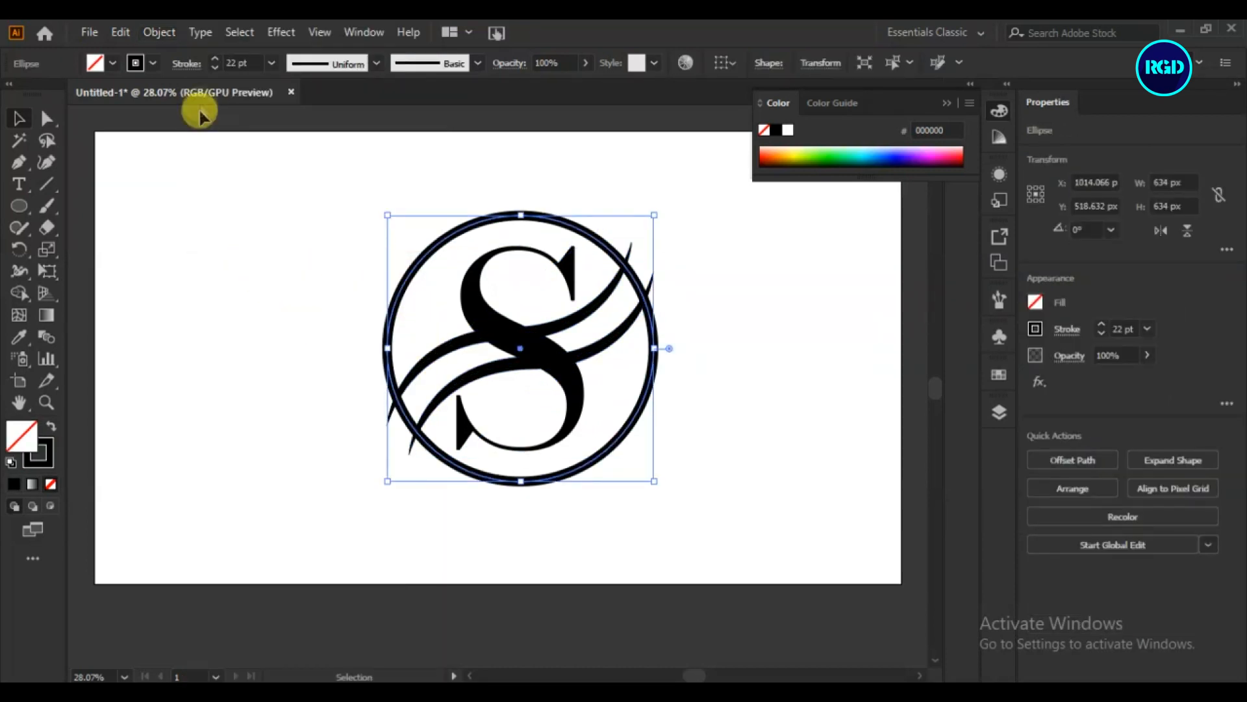
left_click(163, 32)
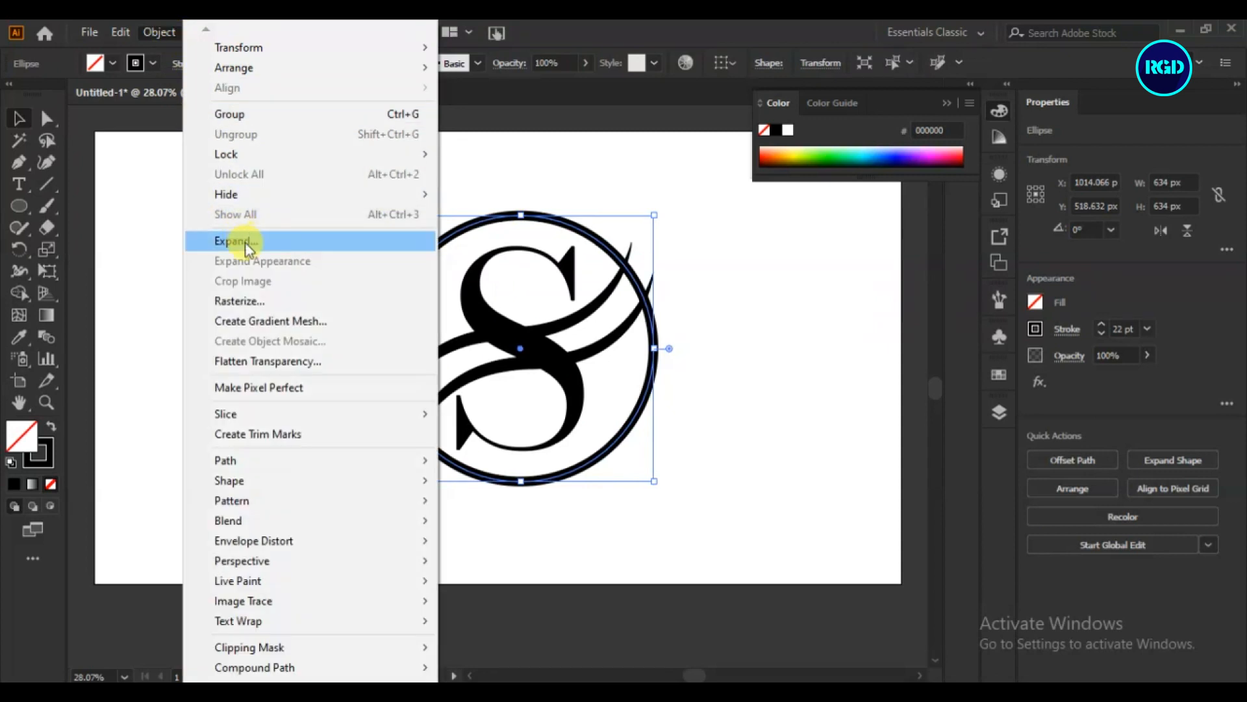
left_click(247, 245)
left_click(582, 454)
left_click(310, 368)
Step: Remove the parts of the ring and the S lying between the two waves with the Shape Builder tool
left_click_drag(693, 229, 325, 481)
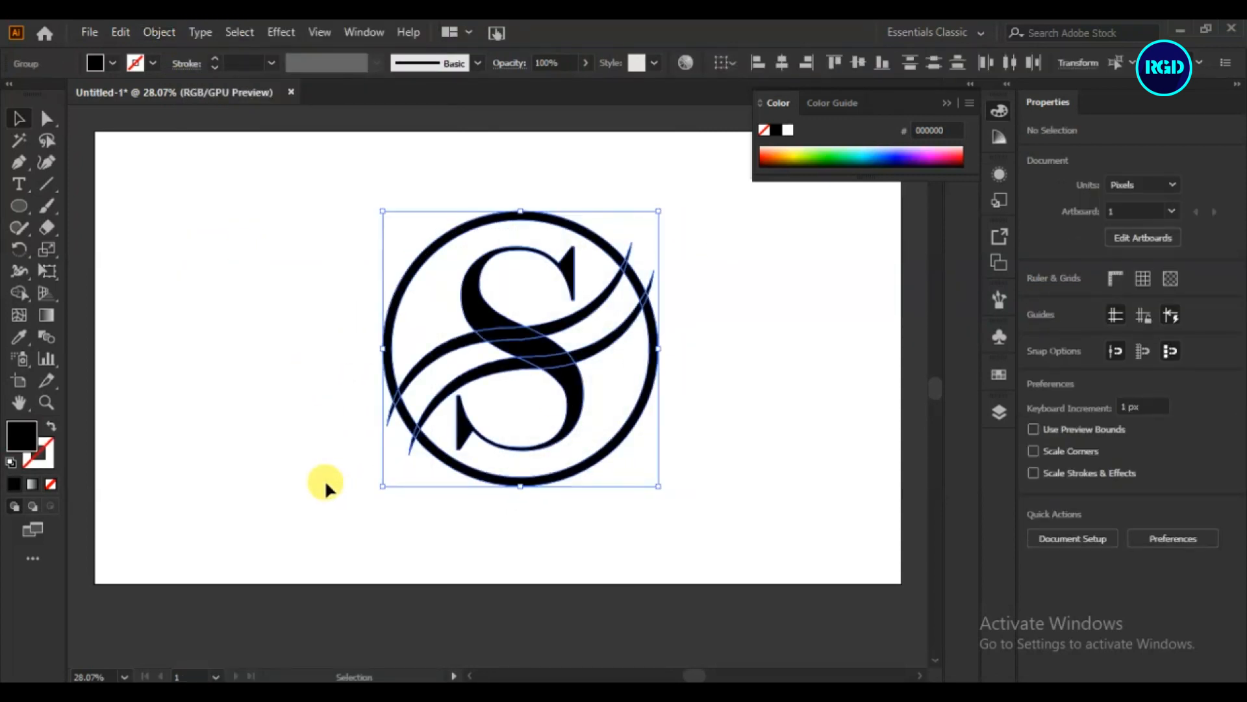
left_click(19, 292)
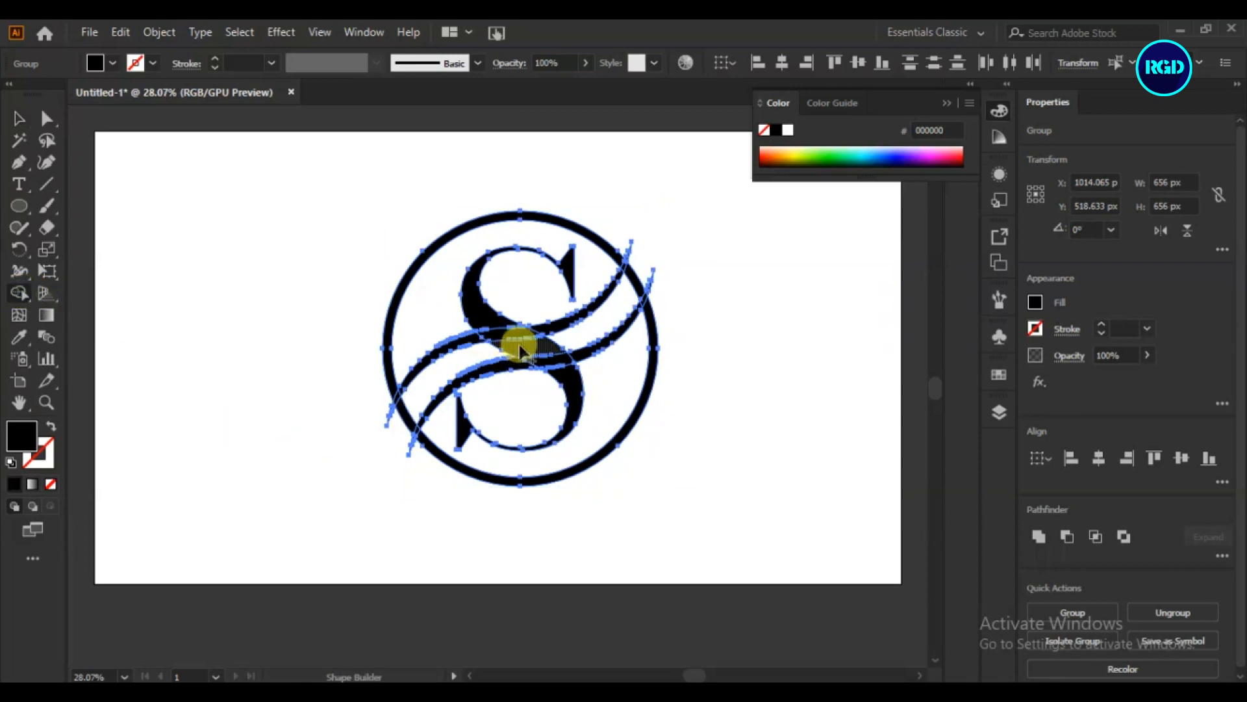
mouse_move(641, 270)
left_mouse_down()
mouse_move(581, 341)
mouse_move(487, 357)
mouse_move(381, 454)
left_mouse_up()
left_click(19, 118)
left_click(179, 322)
Step: Unite the ring, S and wave shapes into one combined logo shape and deselect it
left_click_drag(687, 221, 322, 523)
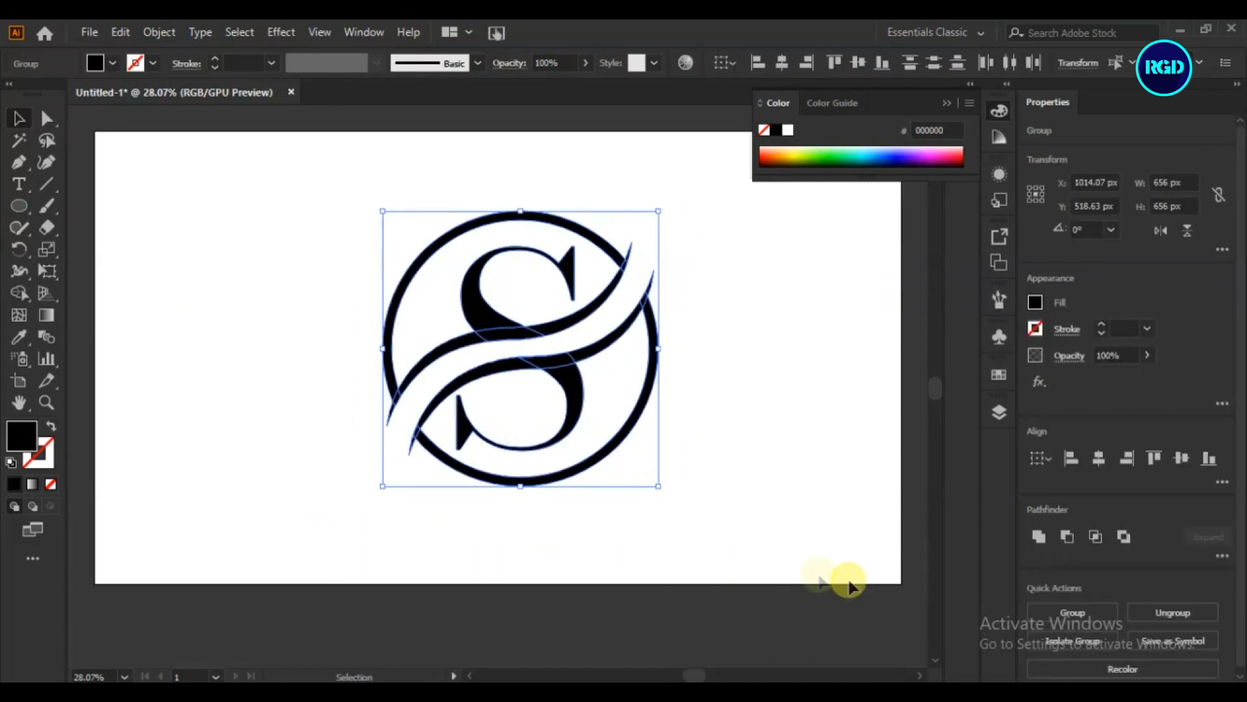
left_click(1039, 536)
left_click(734, 466)
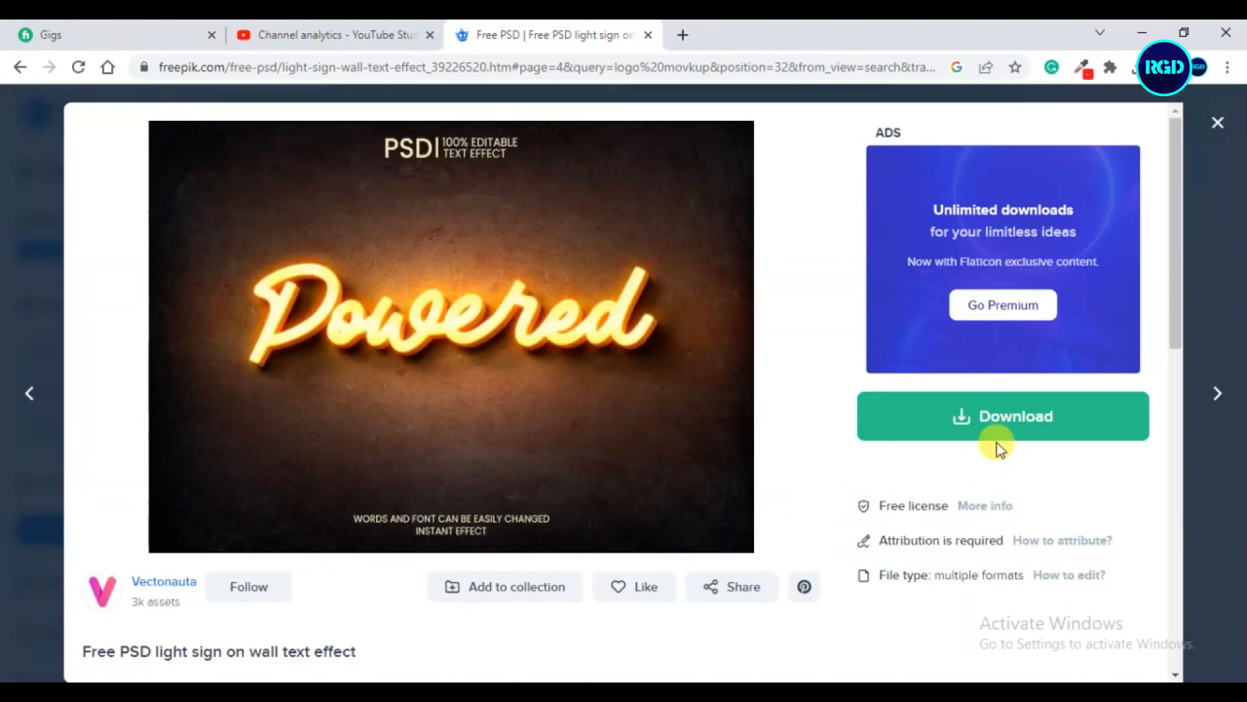
Step: Download the free light sign on wall text effect PSD and open its YOUR TEXT HERE smart object in Photoshop
left_click(1014, 434)
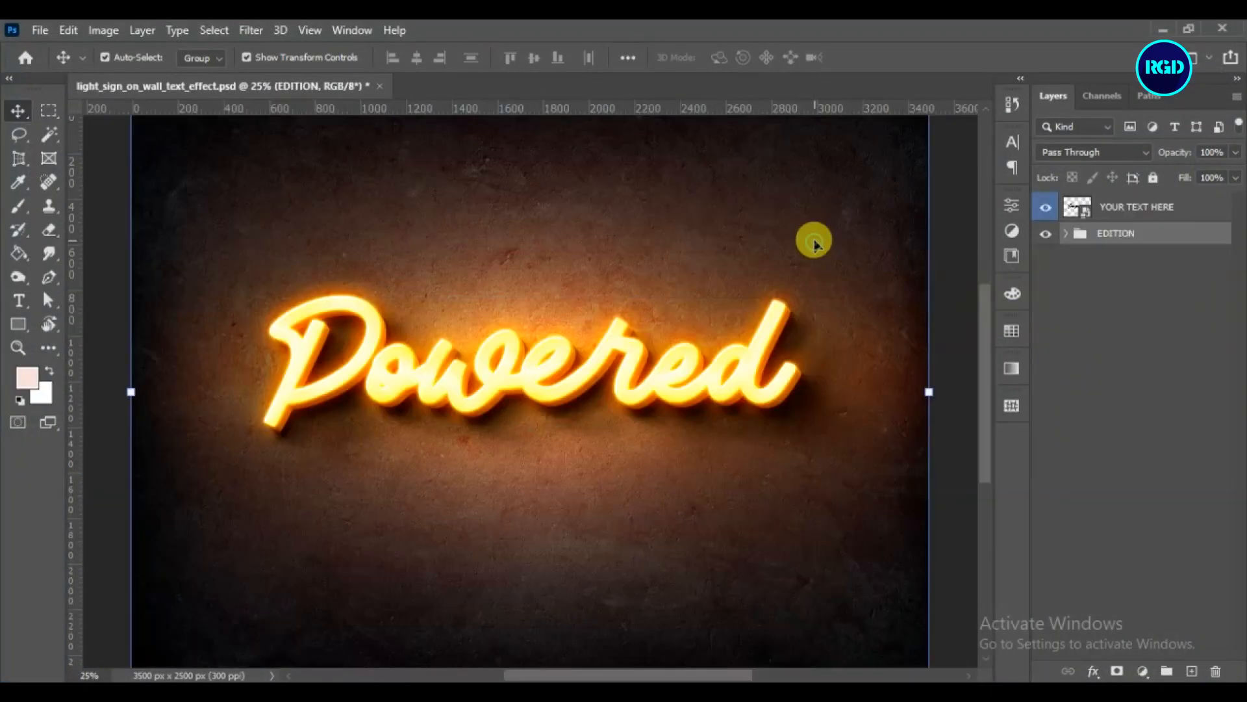
double_click(1084, 216)
Step: Open the Untitled-1 Illustrator file from the S logo folder and accept its import options
left_click(40, 30)
left_click(56, 67)
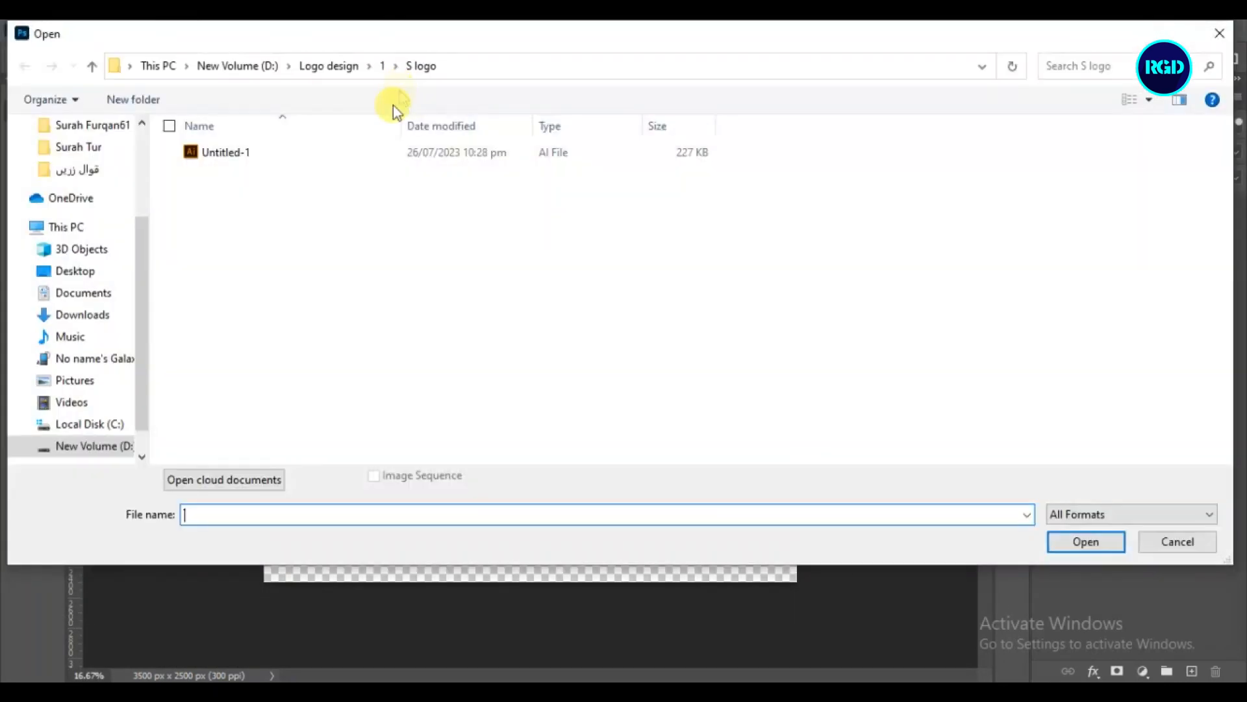
left_click(226, 154)
left_click(1097, 542)
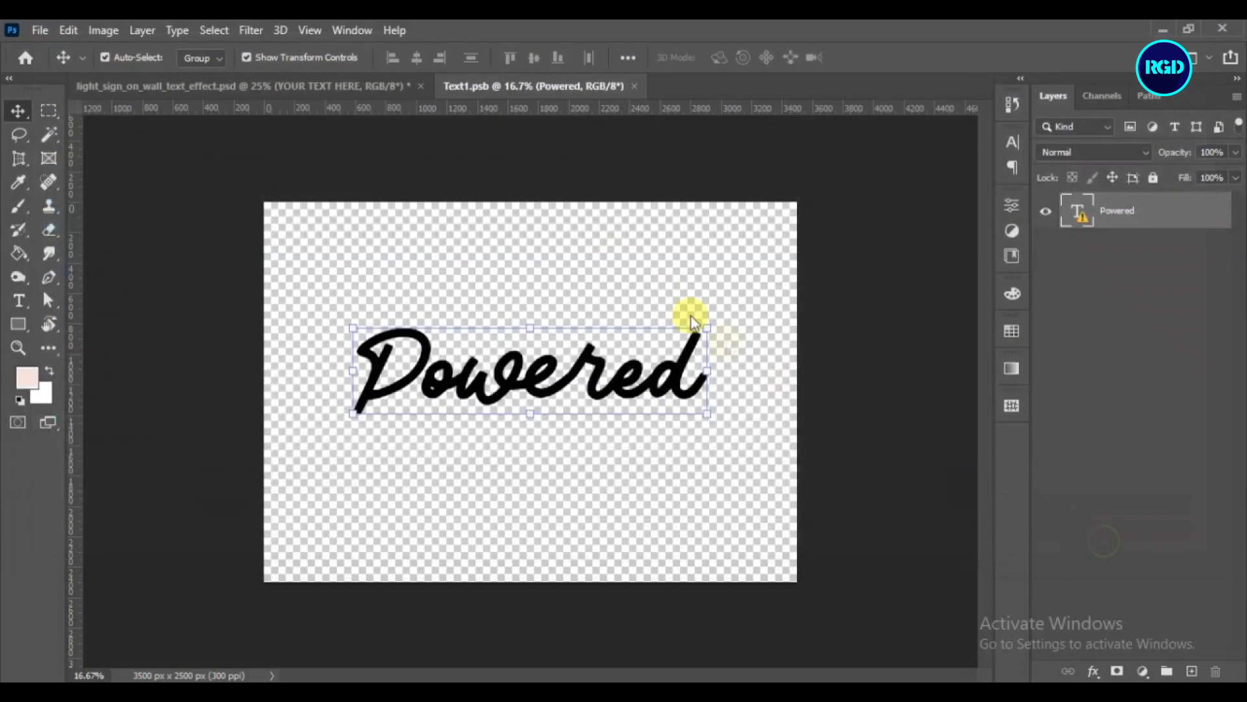
left_click(844, 470)
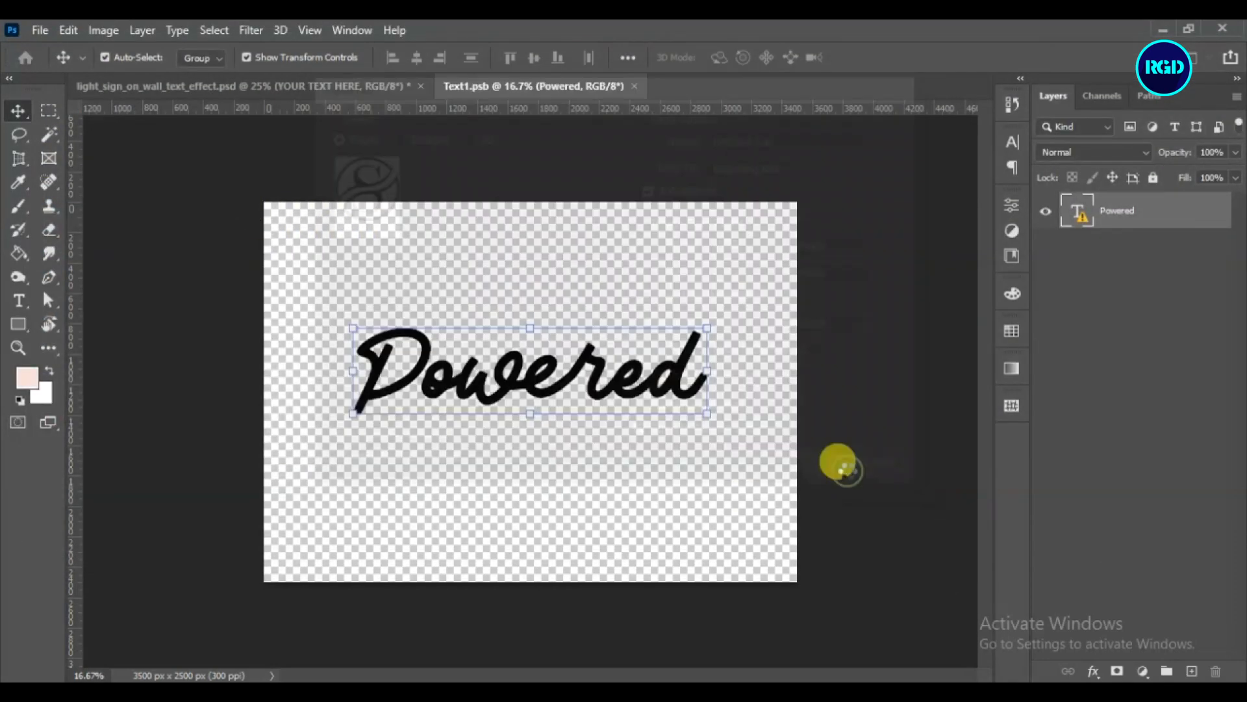
Step: Bring the logo into Text1.psb with its colours converted to the document profile, and scale it to 54.49% centred on the canvas
left_click_drag(479, 365, 547, 334)
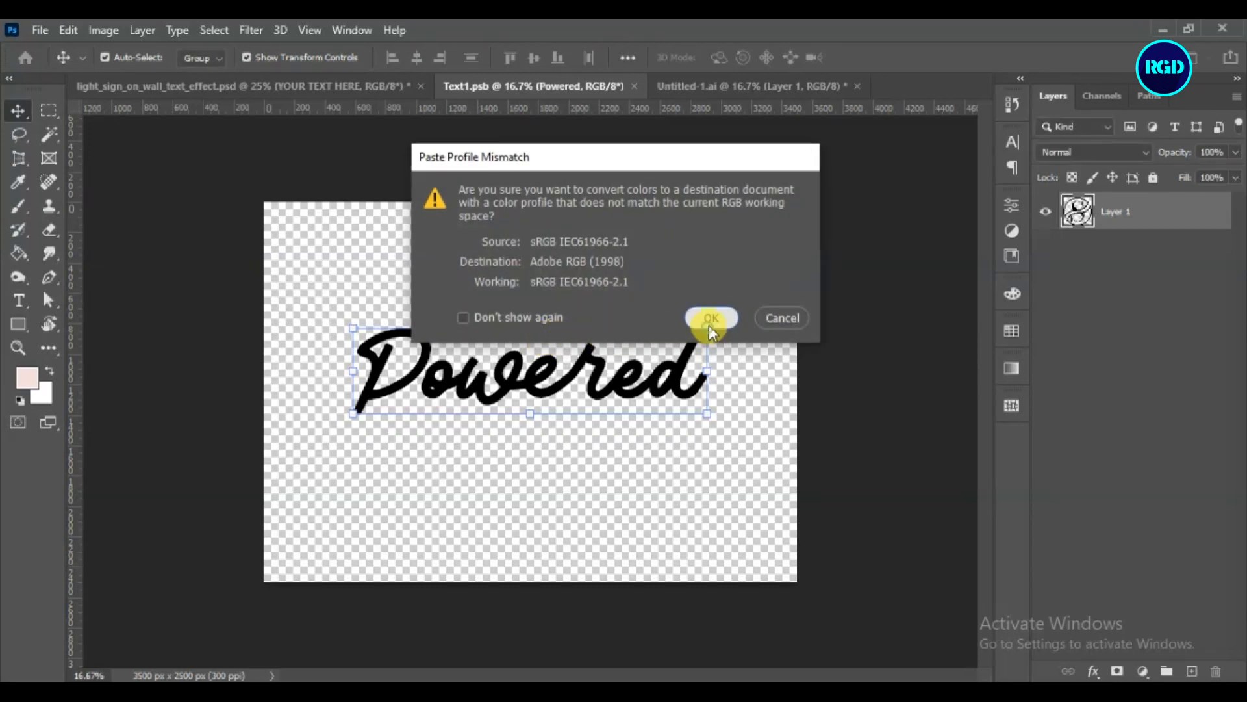
left_click(711, 317)
left_click_drag(327, 118, 467, 259)
left_click_drag(591, 392, 510, 380)
left_click_drag(671, 537, 613, 474)
left_click_drag(463, 338, 495, 371)
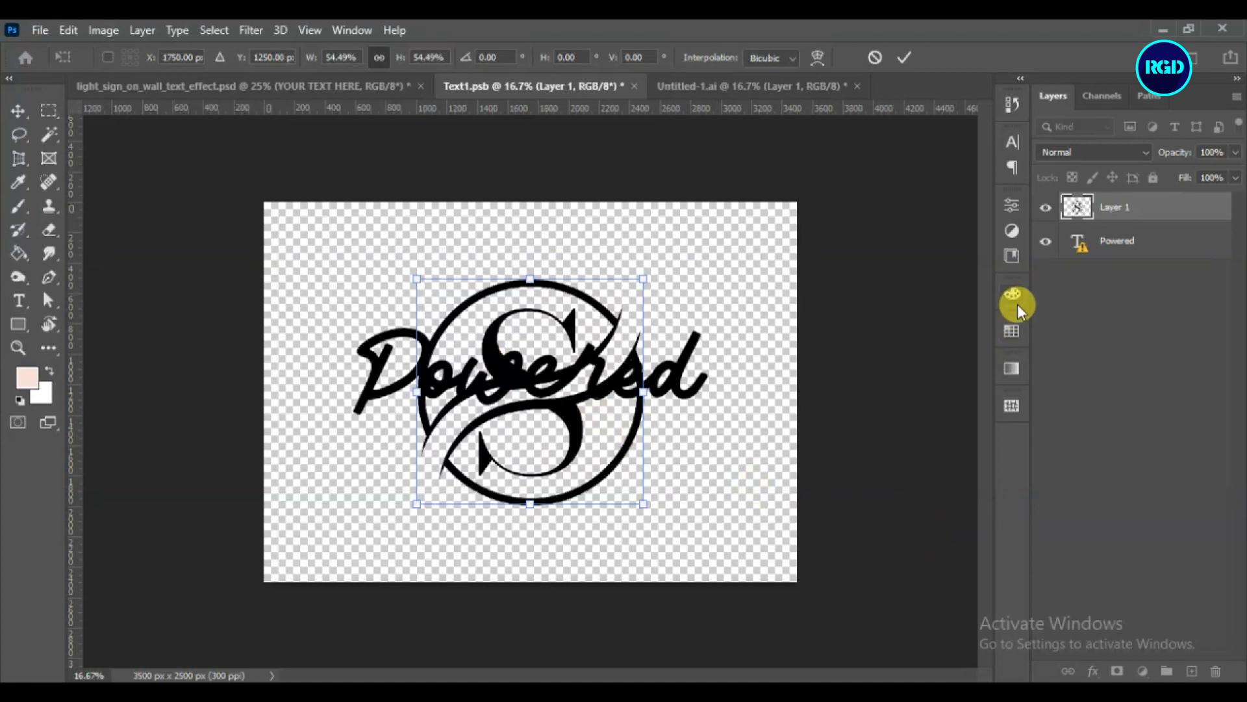
Step: Hide the Powered text layer and save the smart object's contents
left_click(1046, 241)
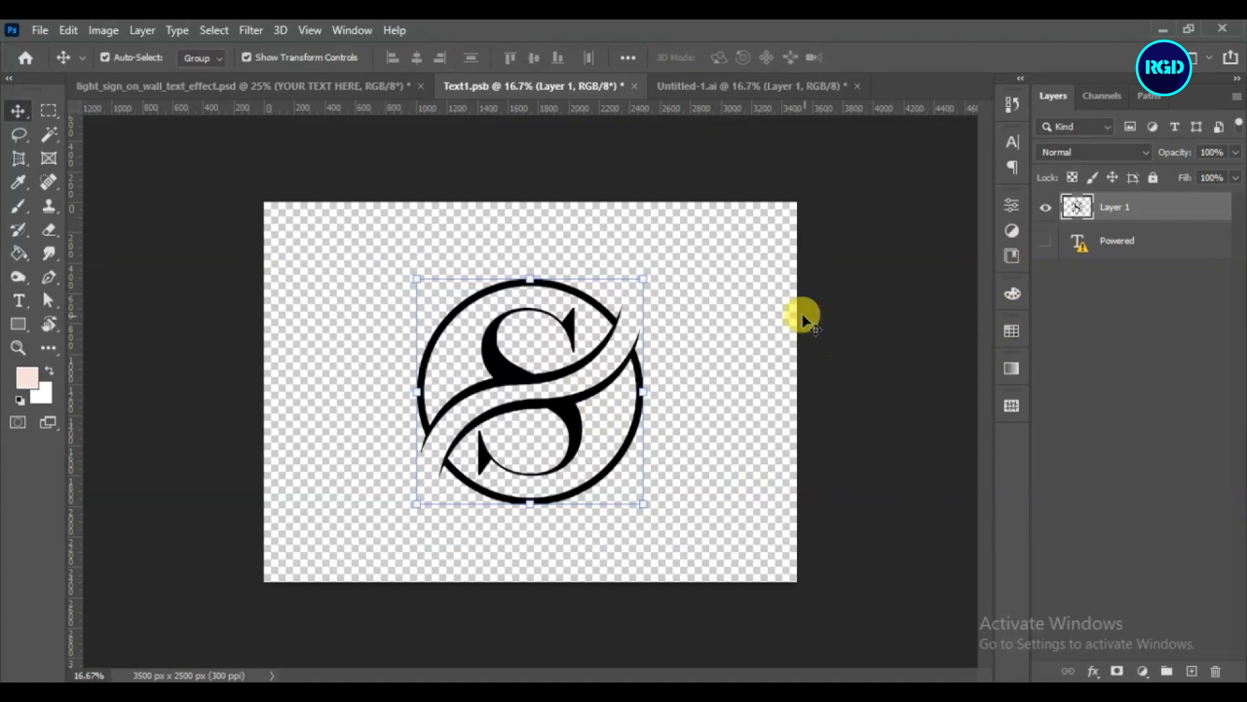
key("ctrl+s")
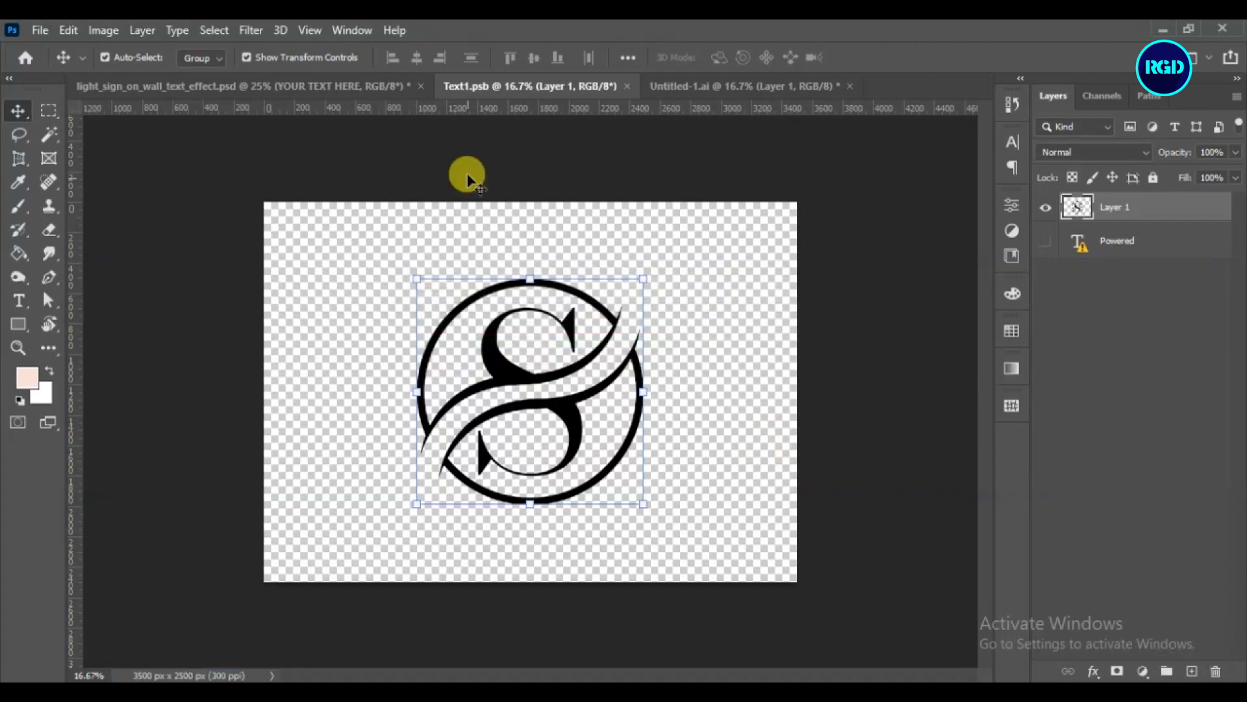
Step: Return to the light_sign_on_wall_text_effect.psd mockup and deselect all its layers to view the glowing logo
left_click(341, 91)
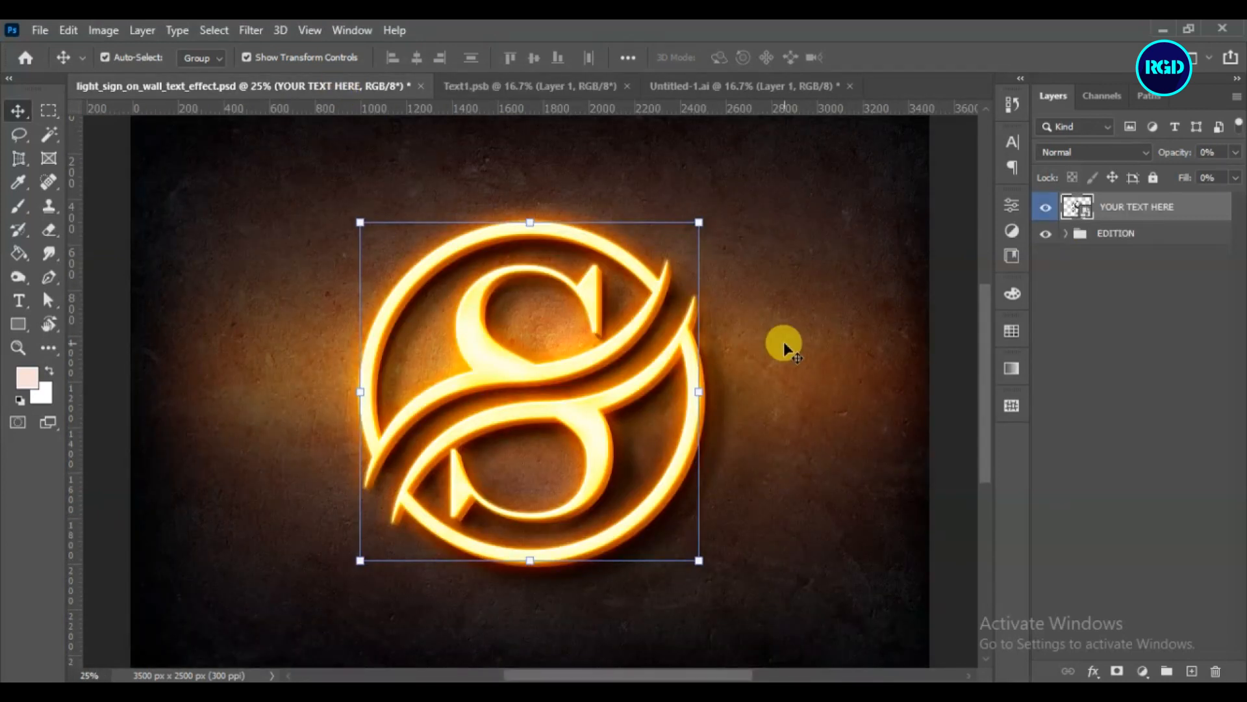
left_click(827, 323)
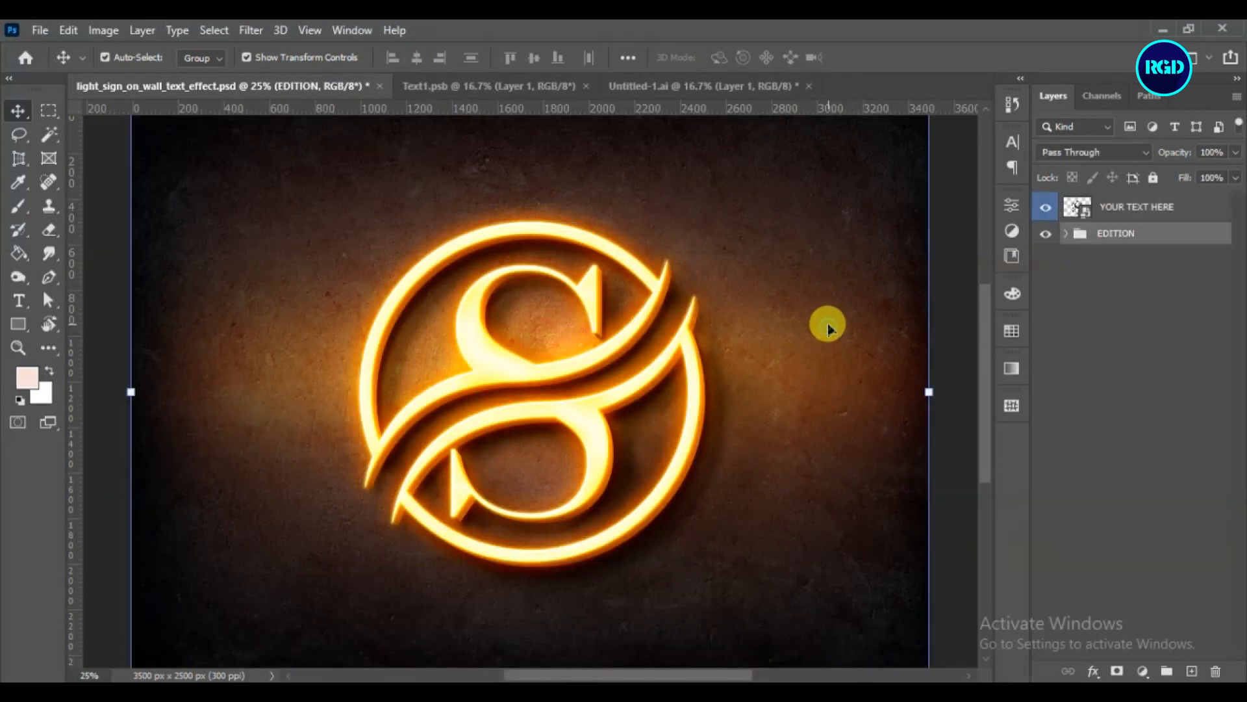
left_click(955, 240)
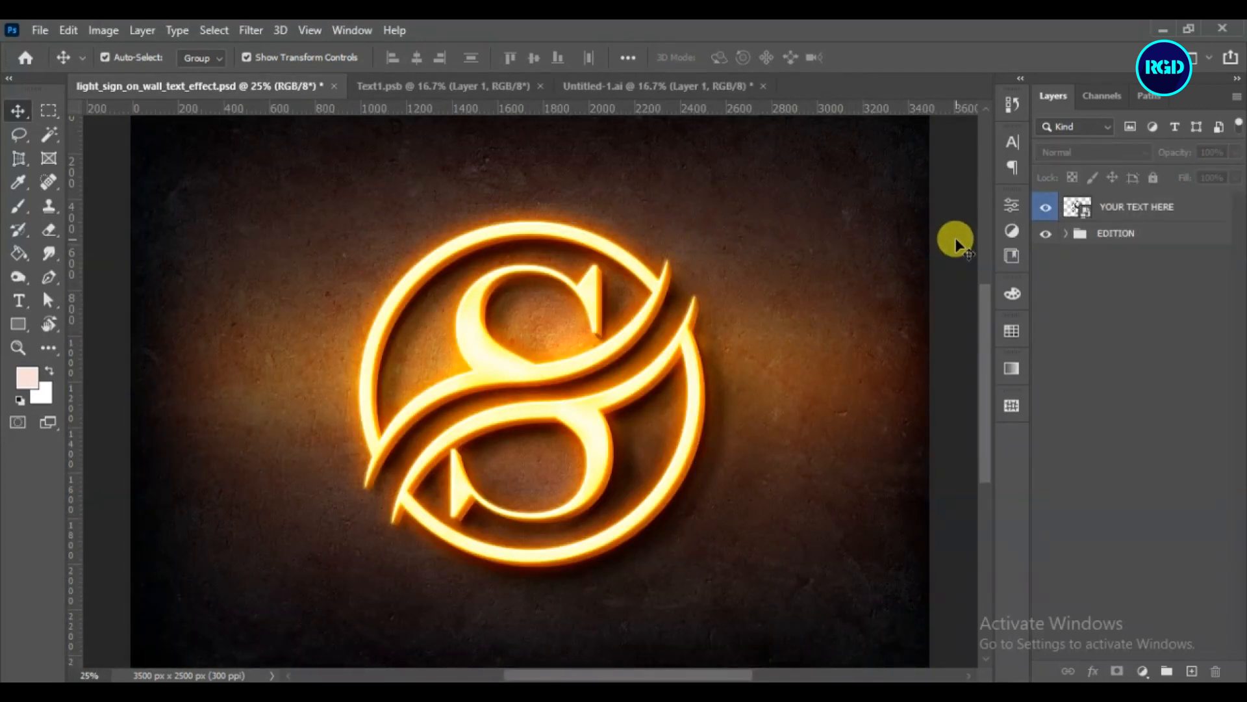